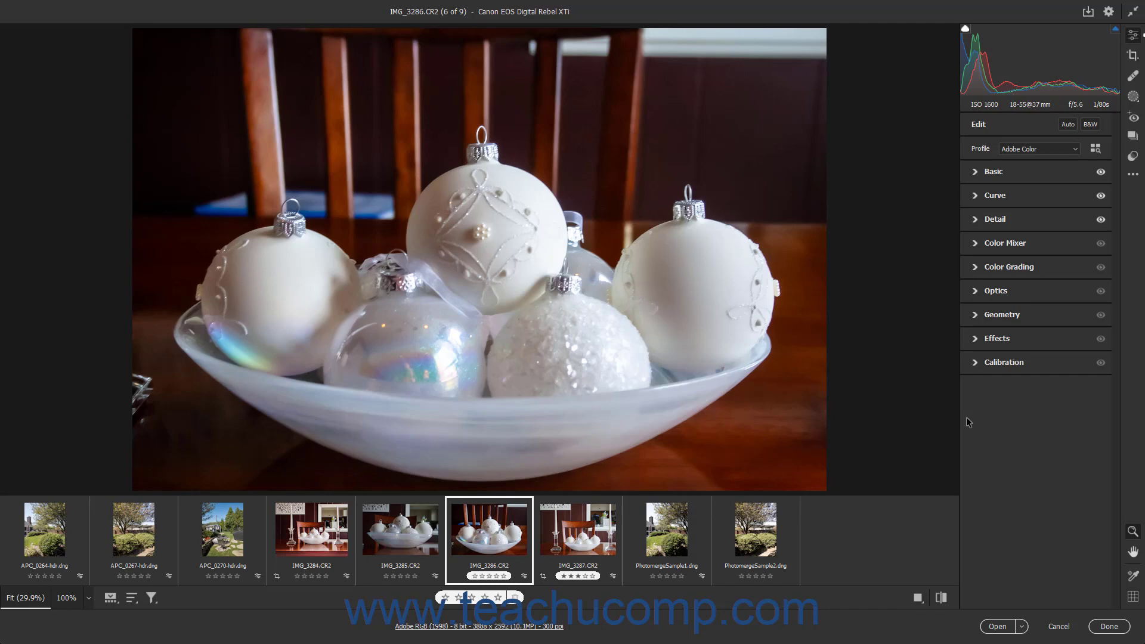
- Open the save options for the image, apply the "Save as DNG with Original Raw File" preset and switch the preset to Custom
left_click(1089, 13)
left_click(493, 47)
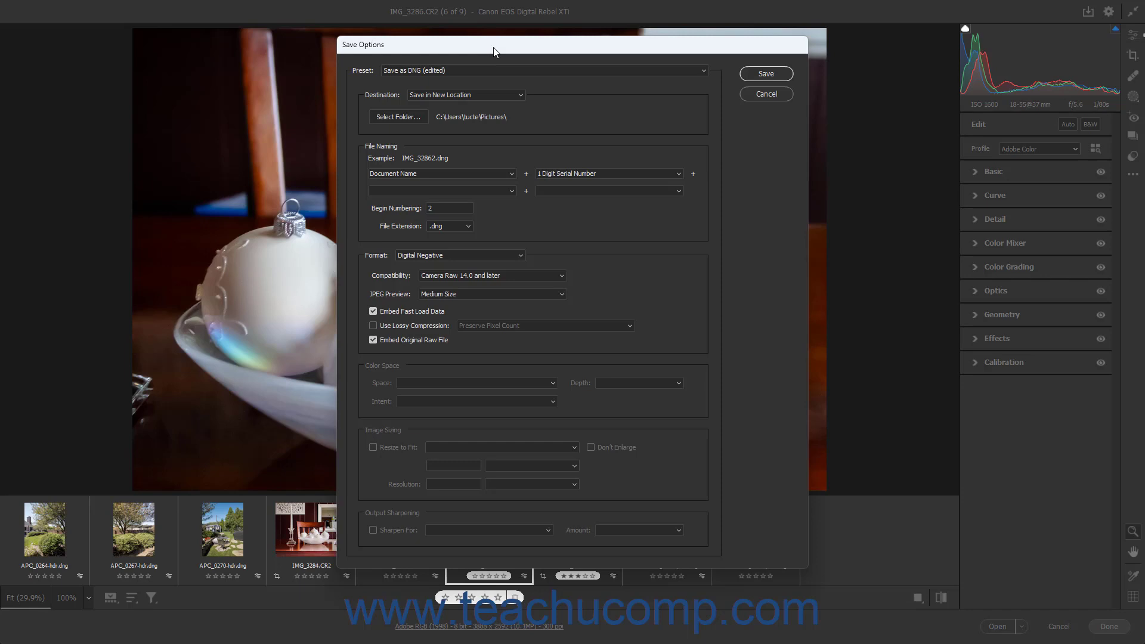
left_click(704, 71)
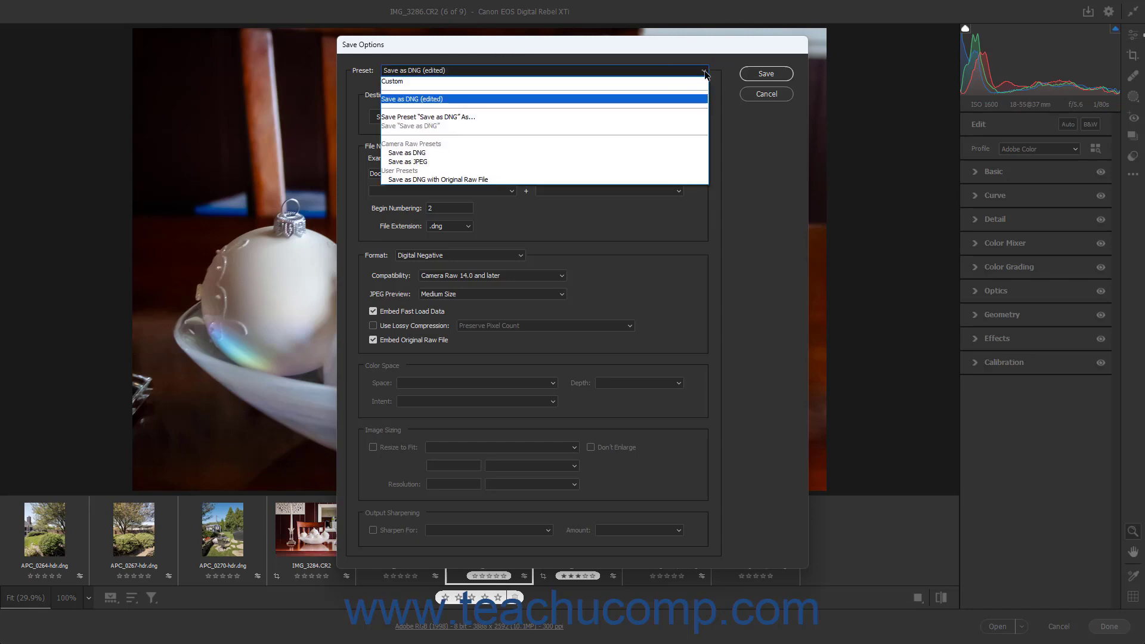
left_click(610, 179)
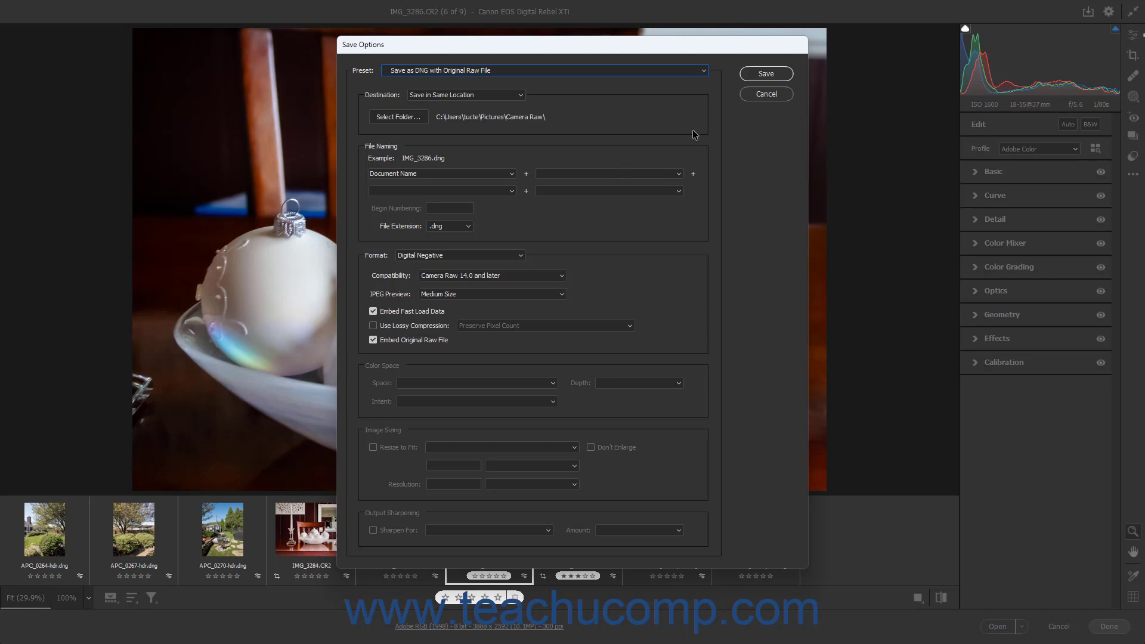
left_click(704, 72)
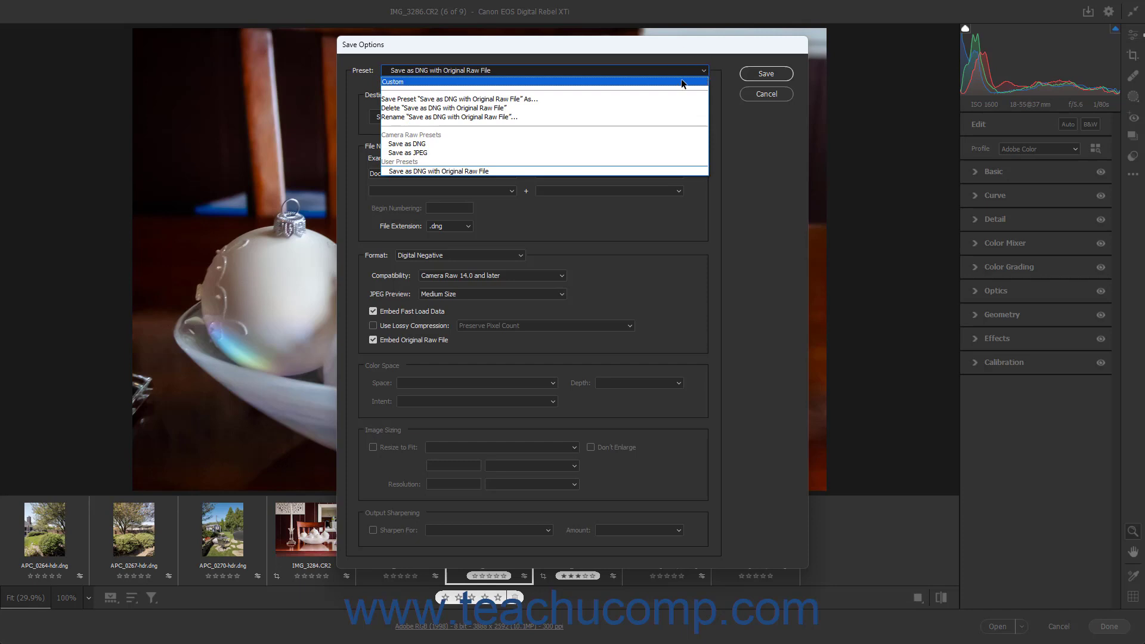
left_click(682, 81)
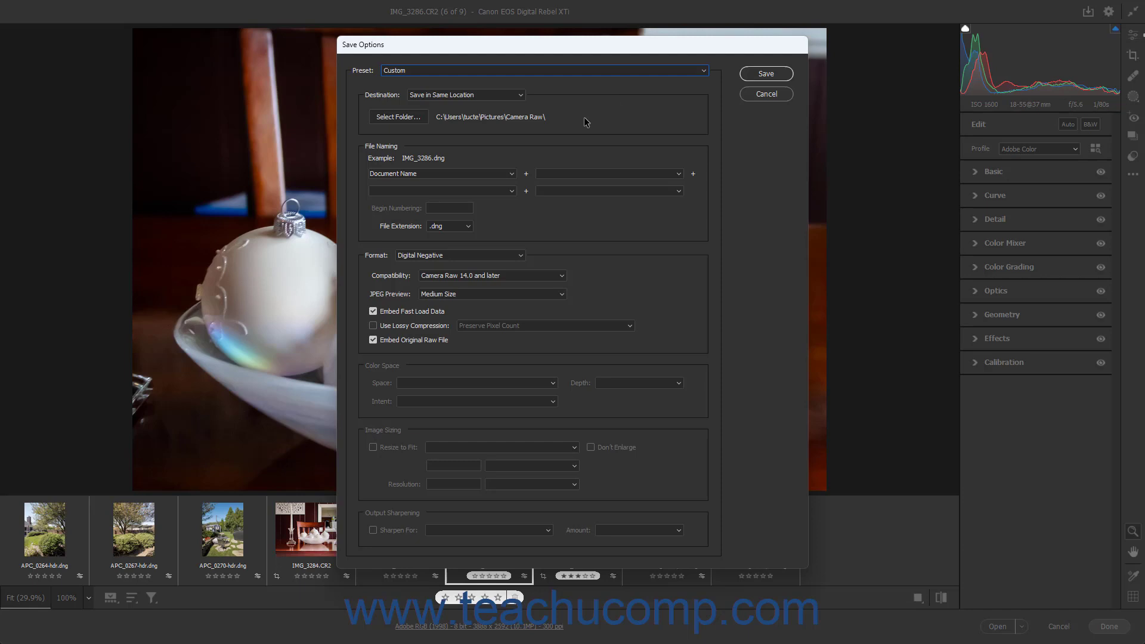
- Set the destination to Save in New Location and choose the Camera Raw folder inside Pictures
left_click(486, 96)
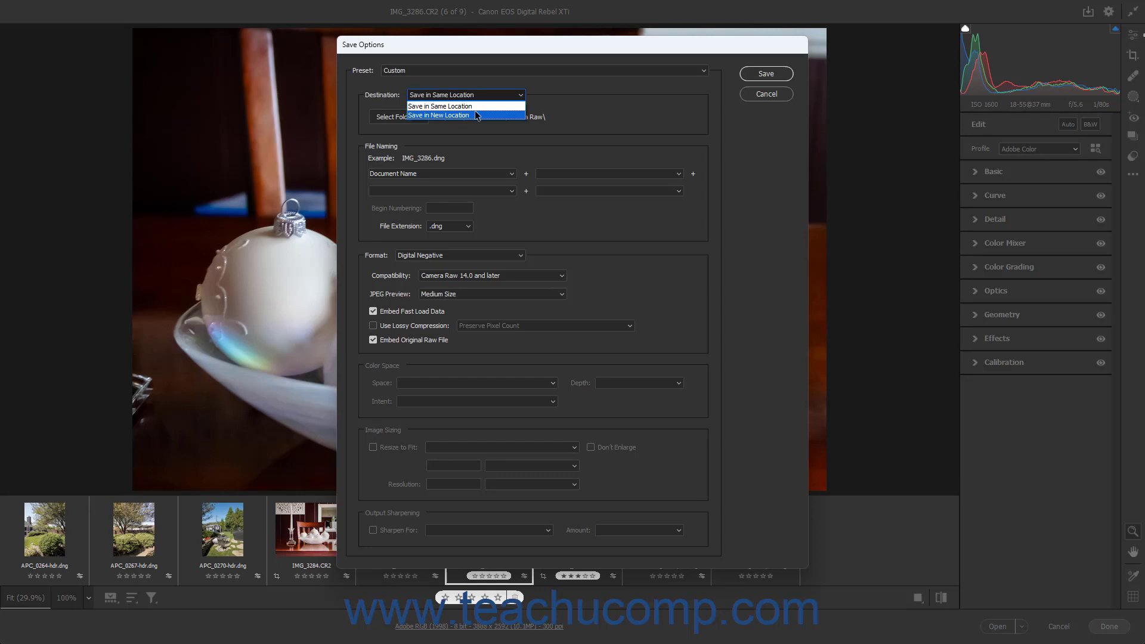
left_click(476, 115)
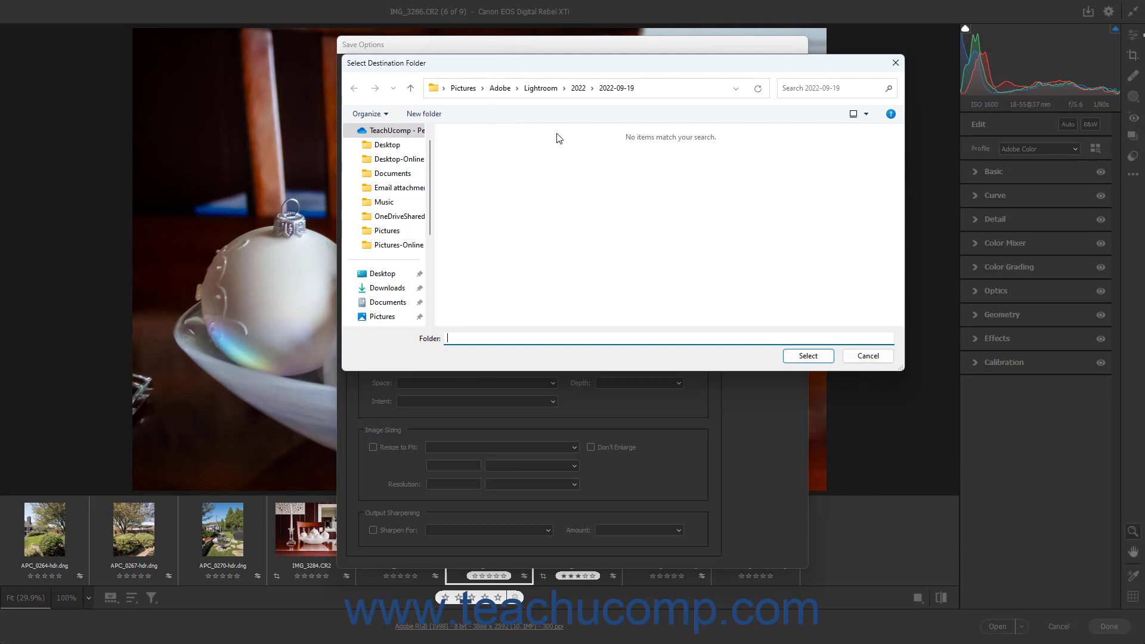
left_click(391, 322)
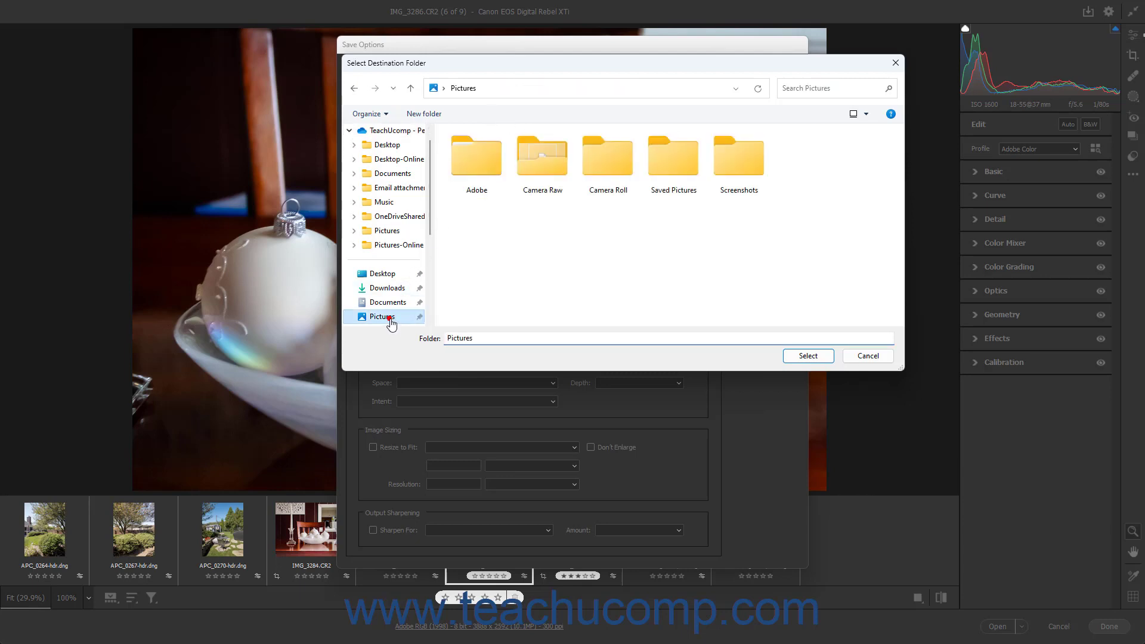
double_click(538, 163)
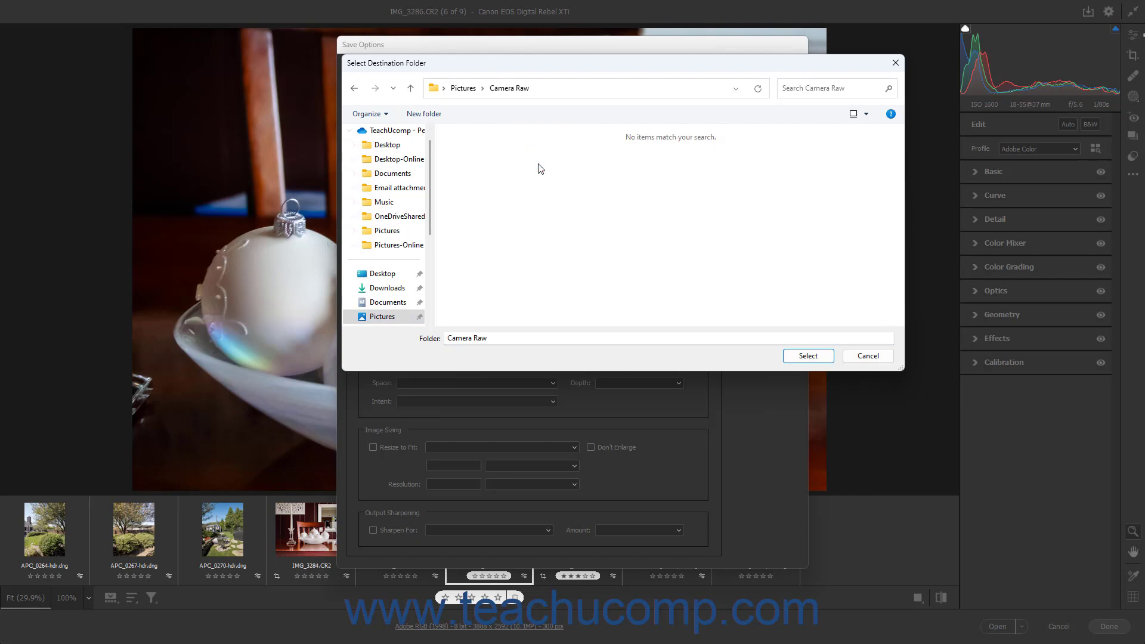
left_click(808, 356)
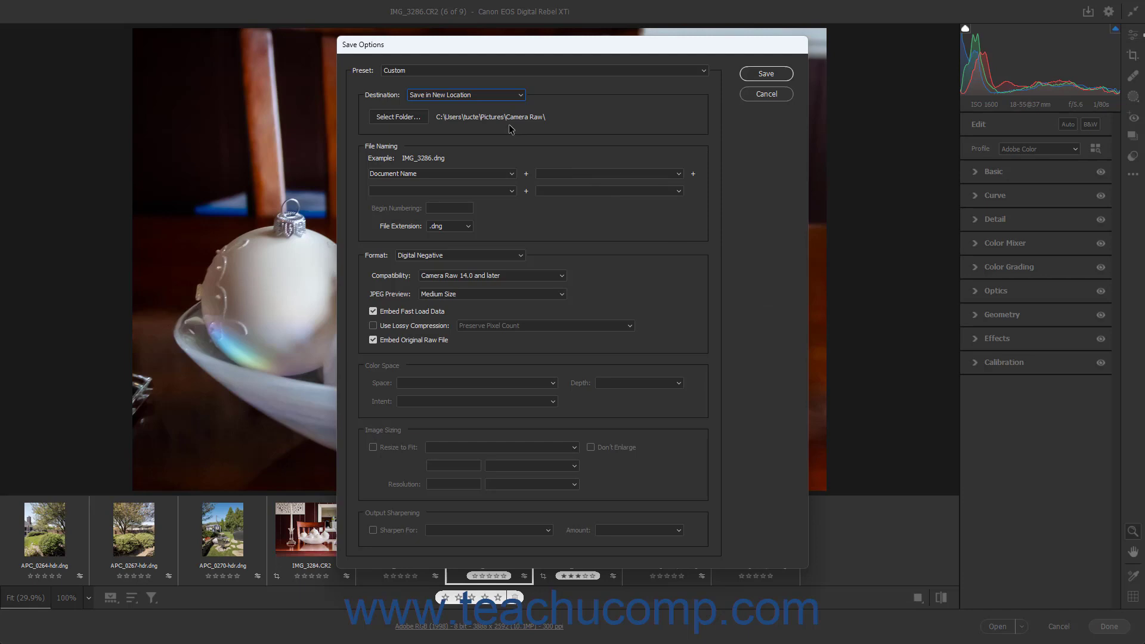
- Build the file name from the Document Name followed by a 2 Digit Serial Number, with the .dng extension
left_click(398, 151)
left_click(514, 173)
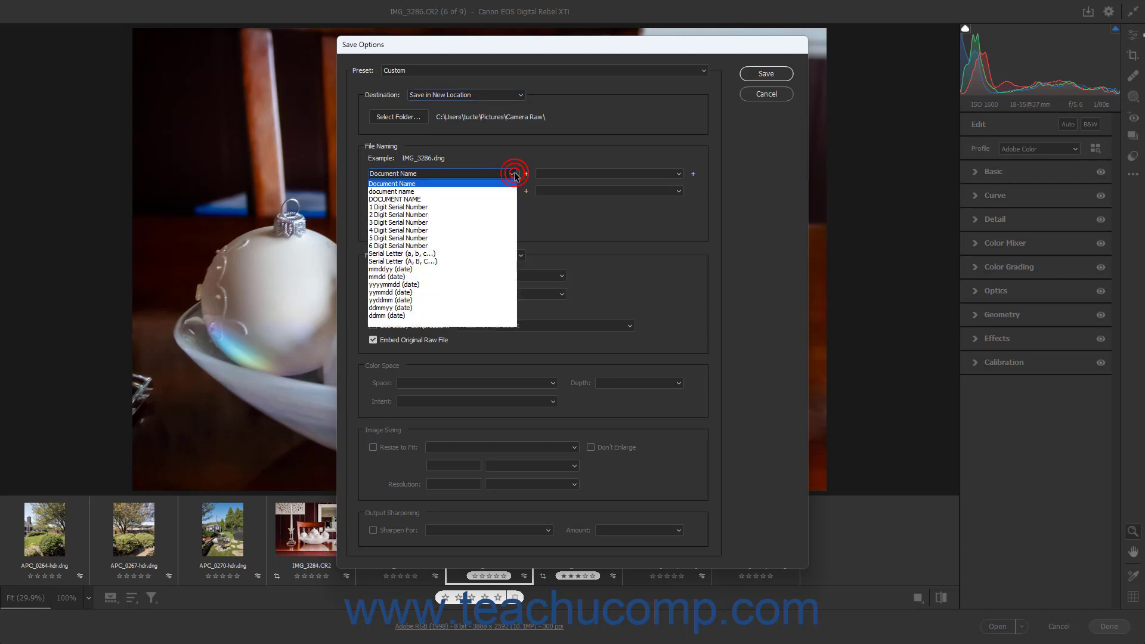
left_click(514, 174)
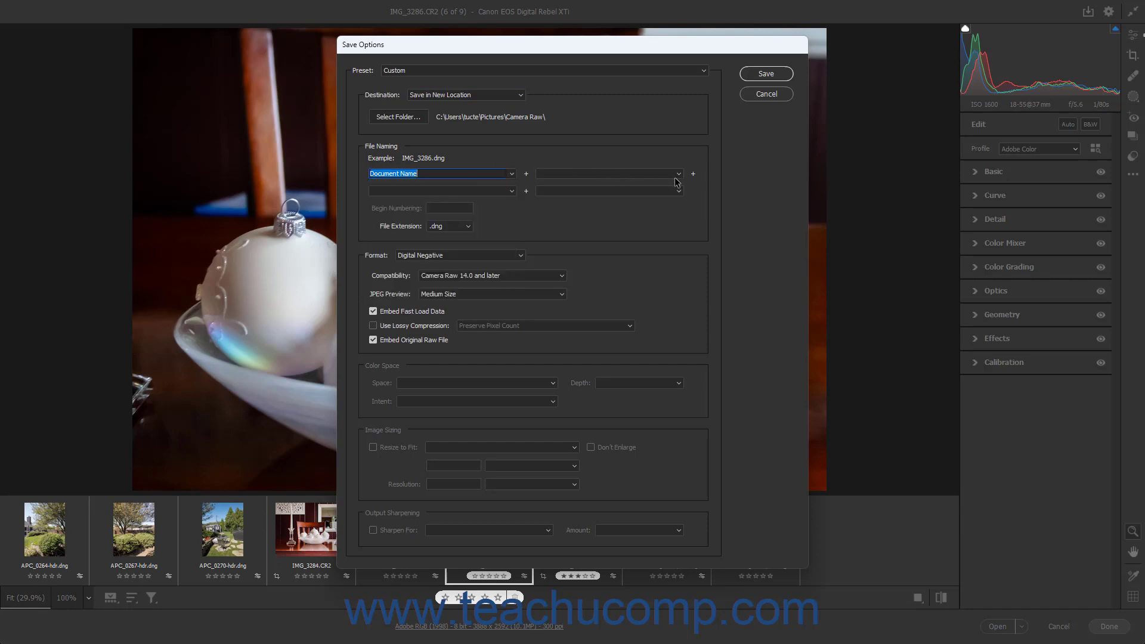
left_click(681, 175)
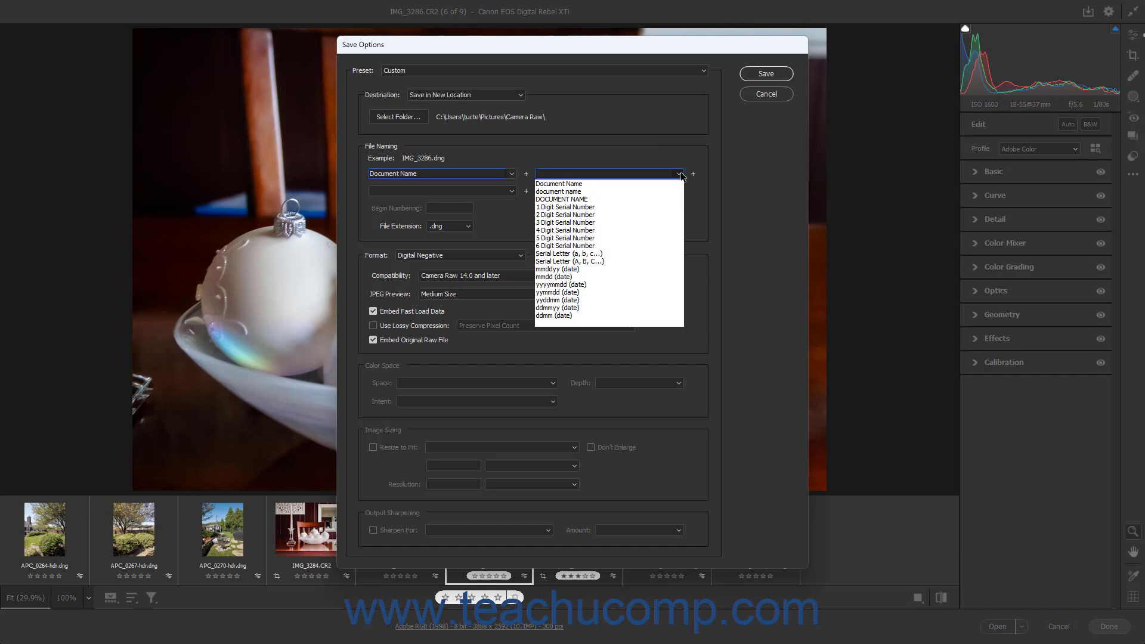
left_click(611, 214)
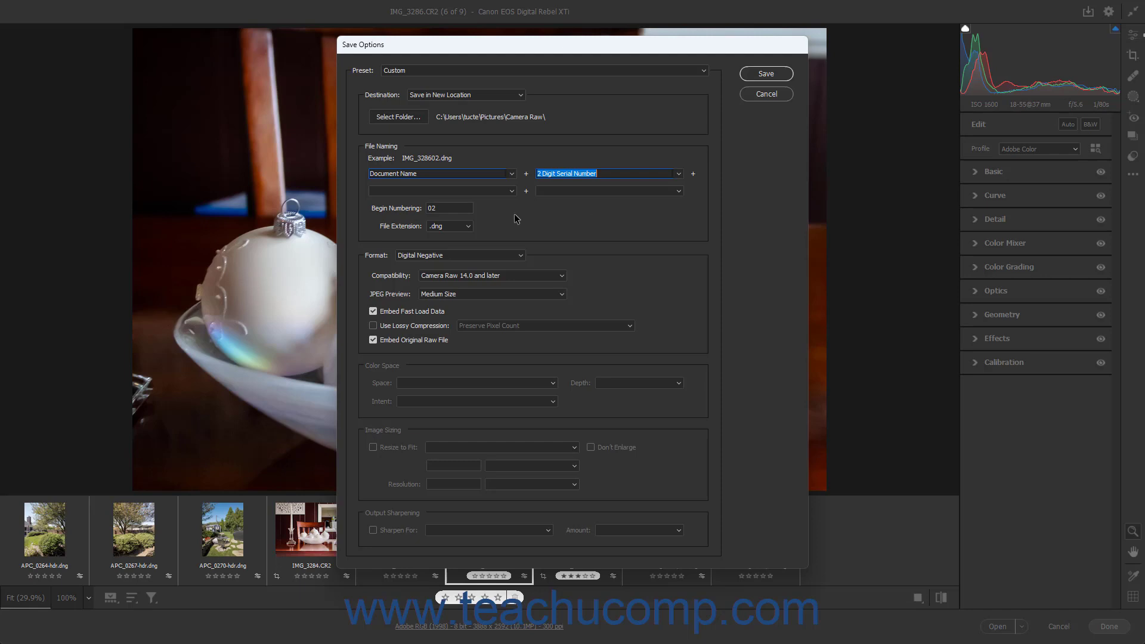
double_click(451, 209)
left_click(469, 228)
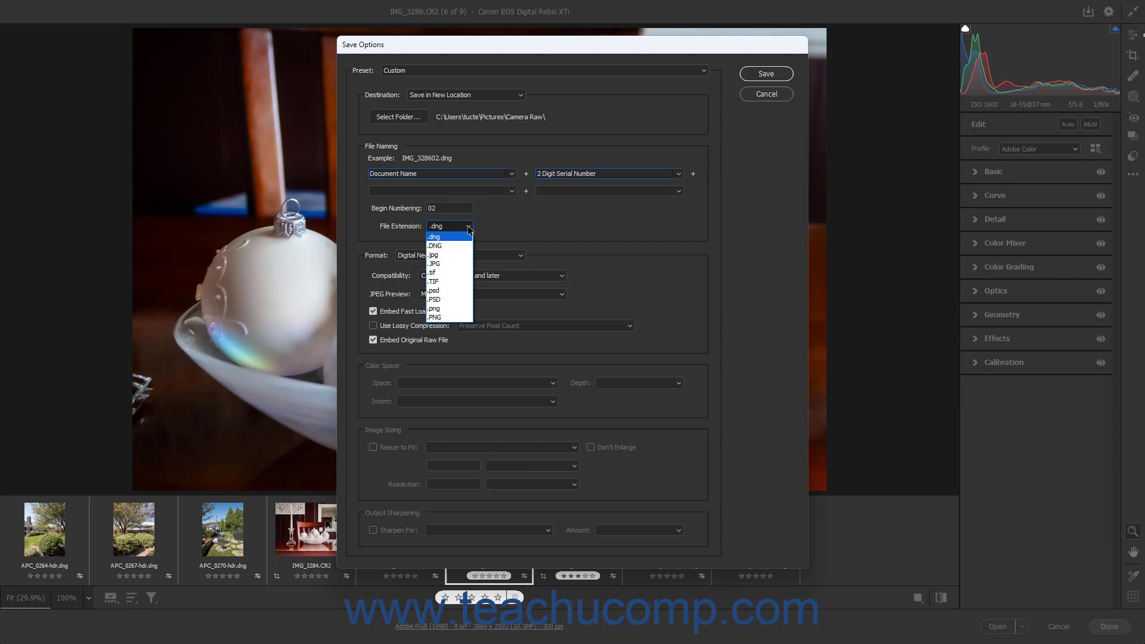
left_click(470, 227)
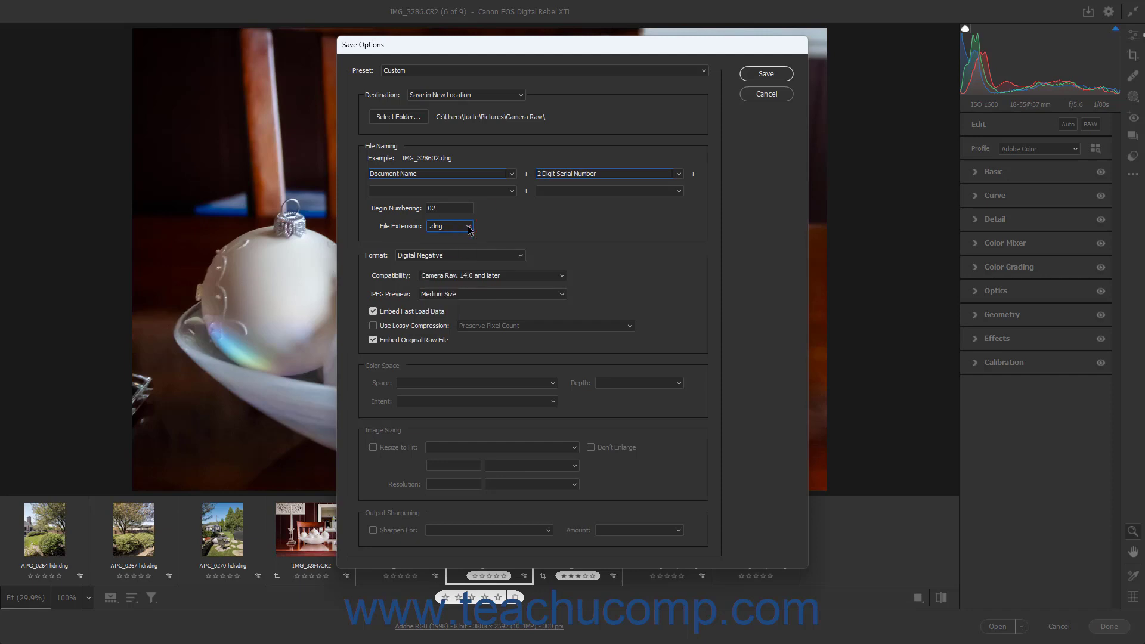
- Keep Digital Negative as the format and examine the available formats, compatibility versions and JPEG preview sizes
left_click(522, 256)
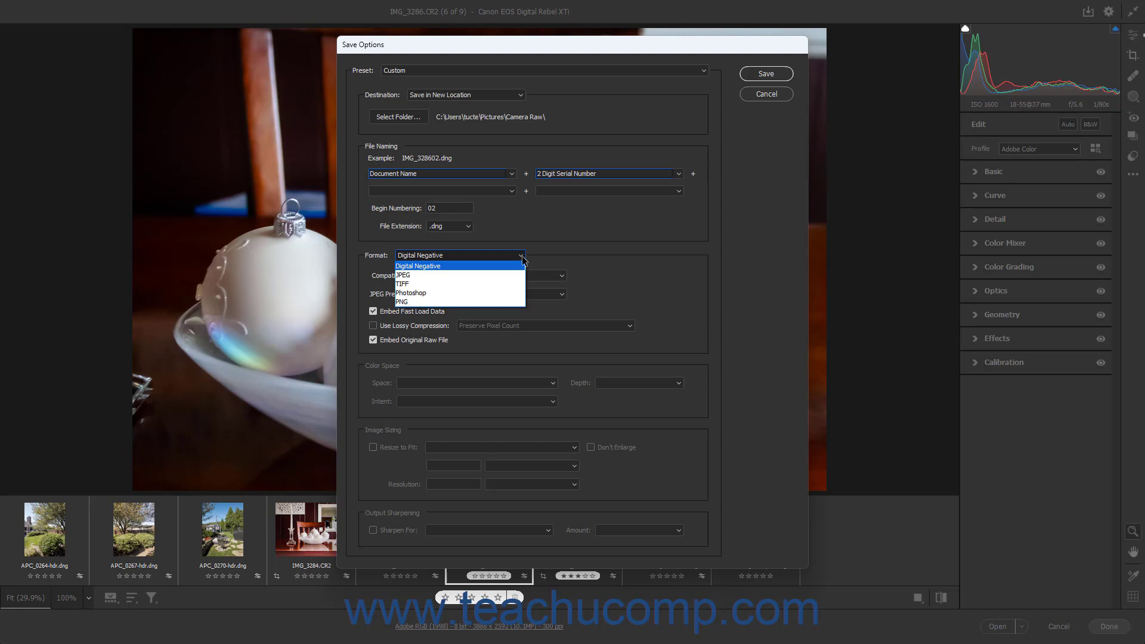
left_click(455, 266)
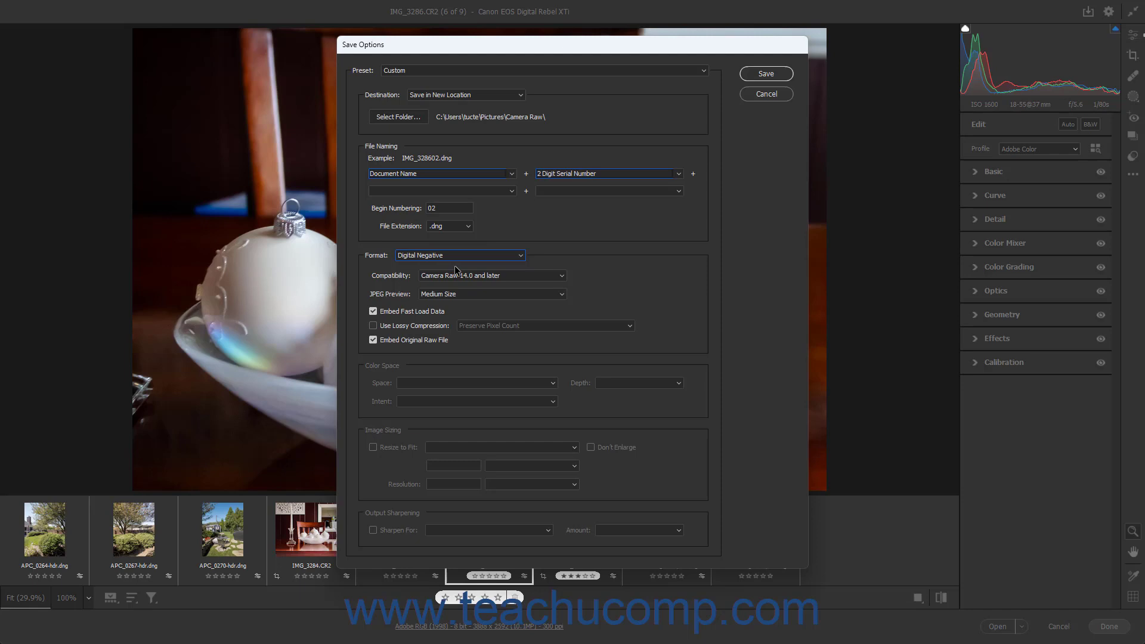
left_click(539, 275)
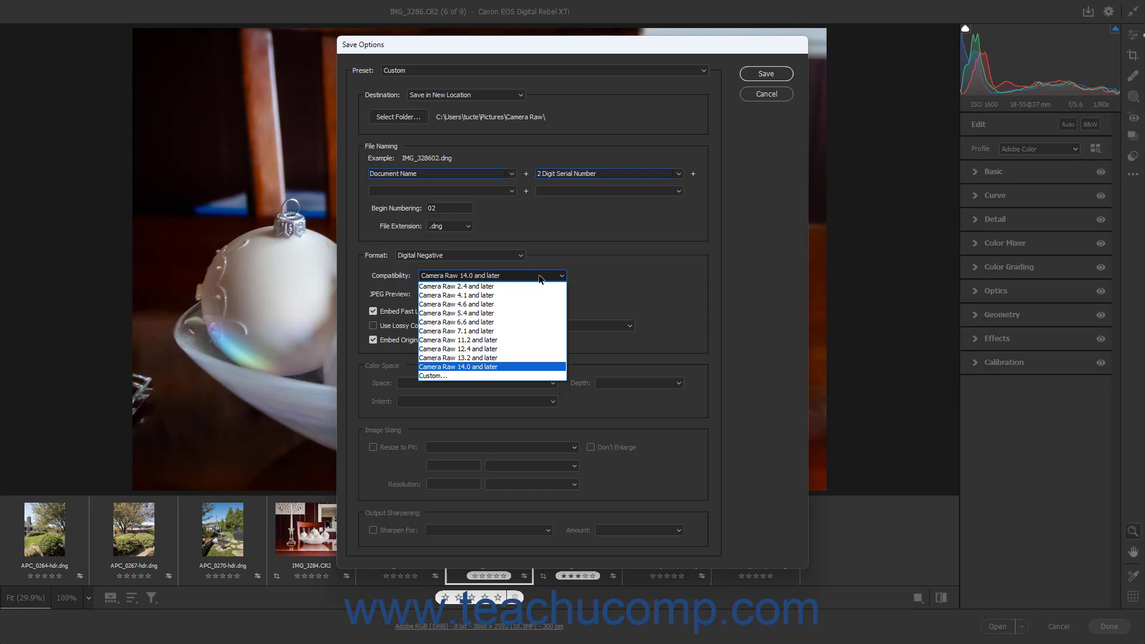
left_click(587, 281)
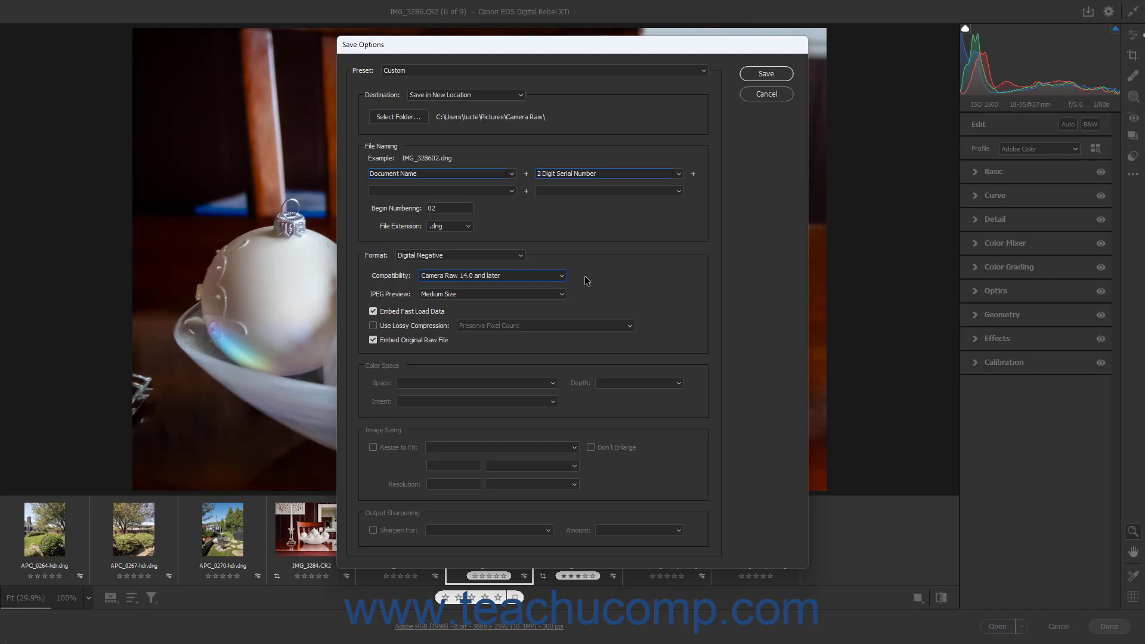
left_click(504, 294)
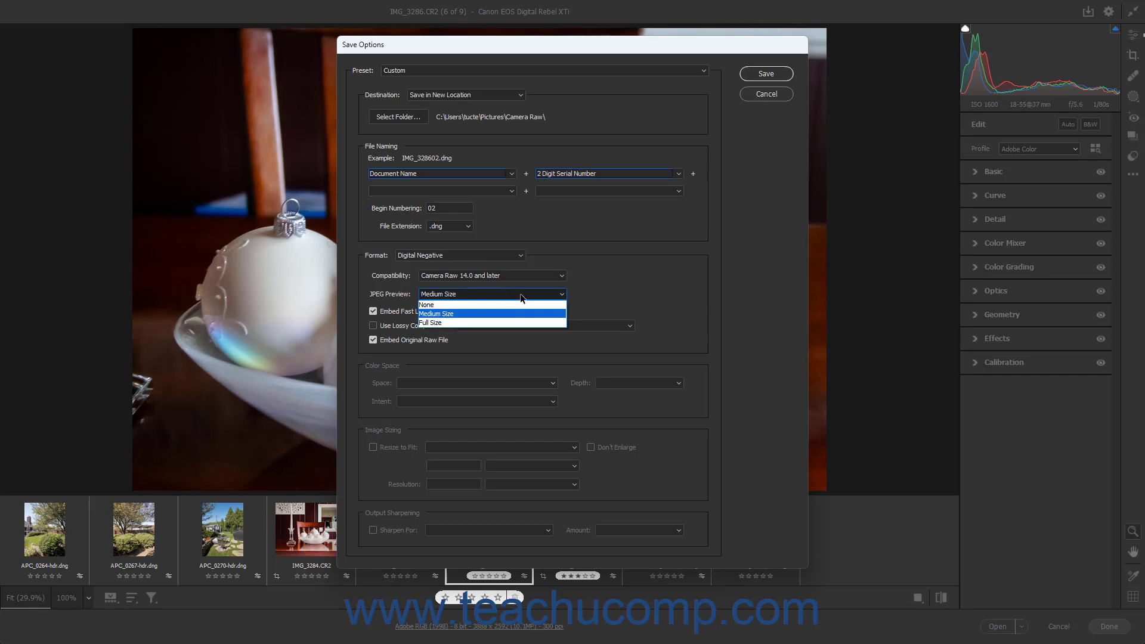
left_click(583, 298)
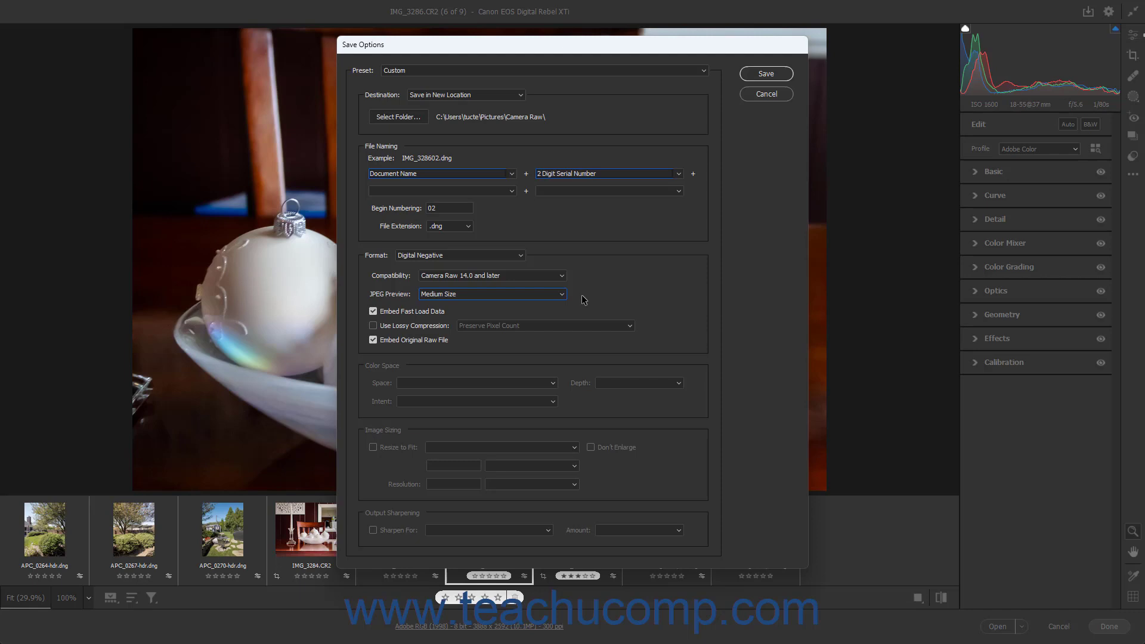
- Enable lossy compression to examine its pixel count and size limit options, and disable it again
mouse_move(431, 310)
left_click(374, 326)
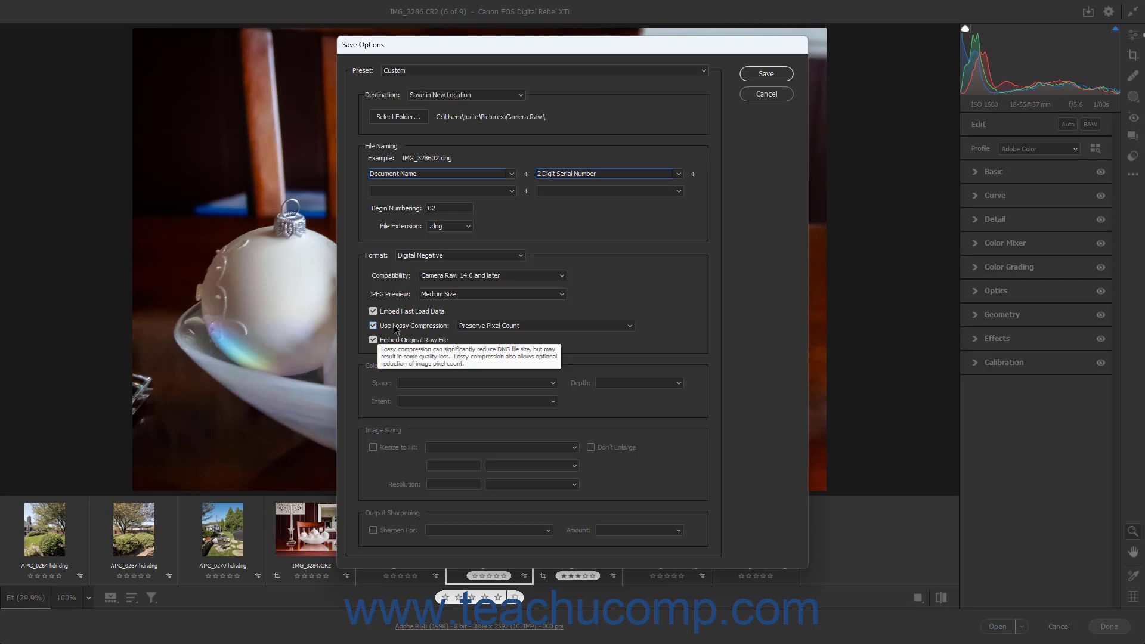
left_click(631, 326)
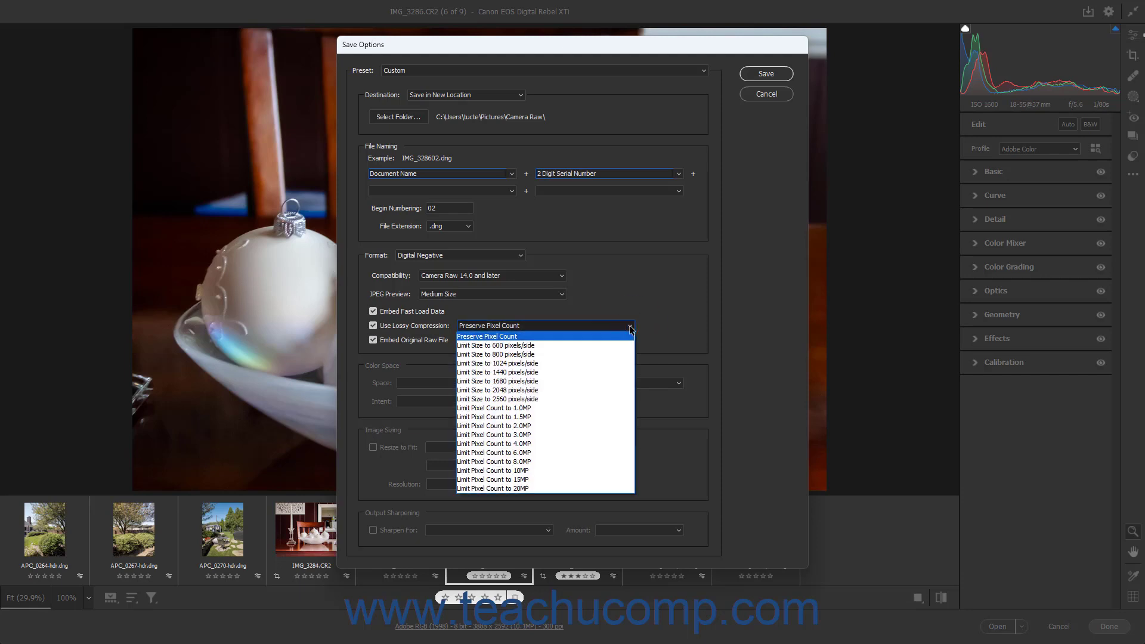
left_click(630, 327)
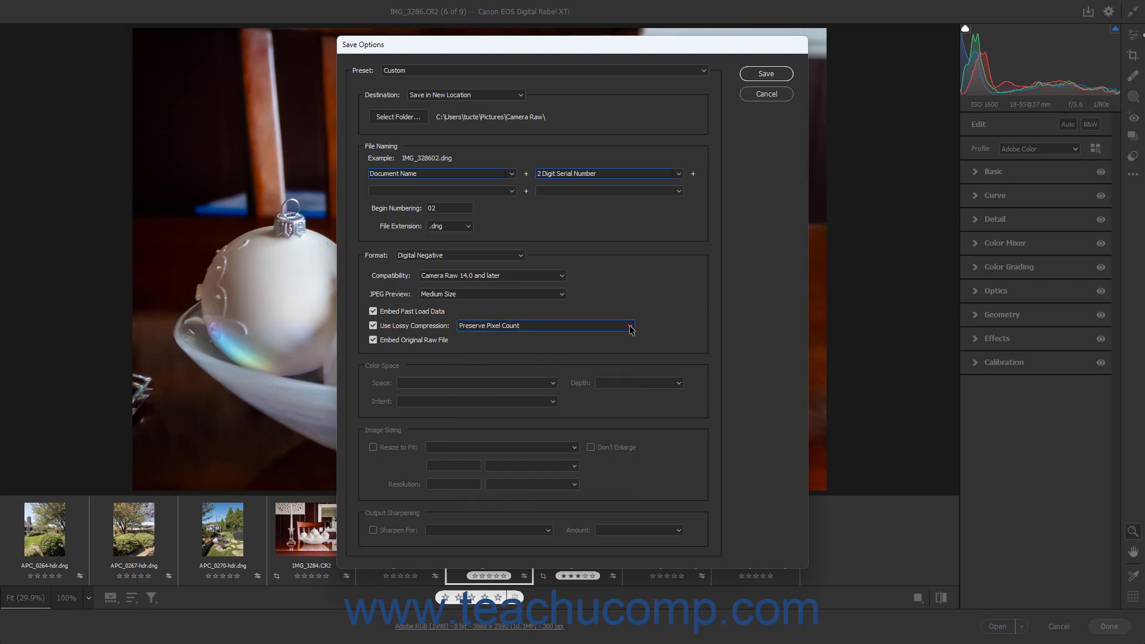
left_click(374, 326)
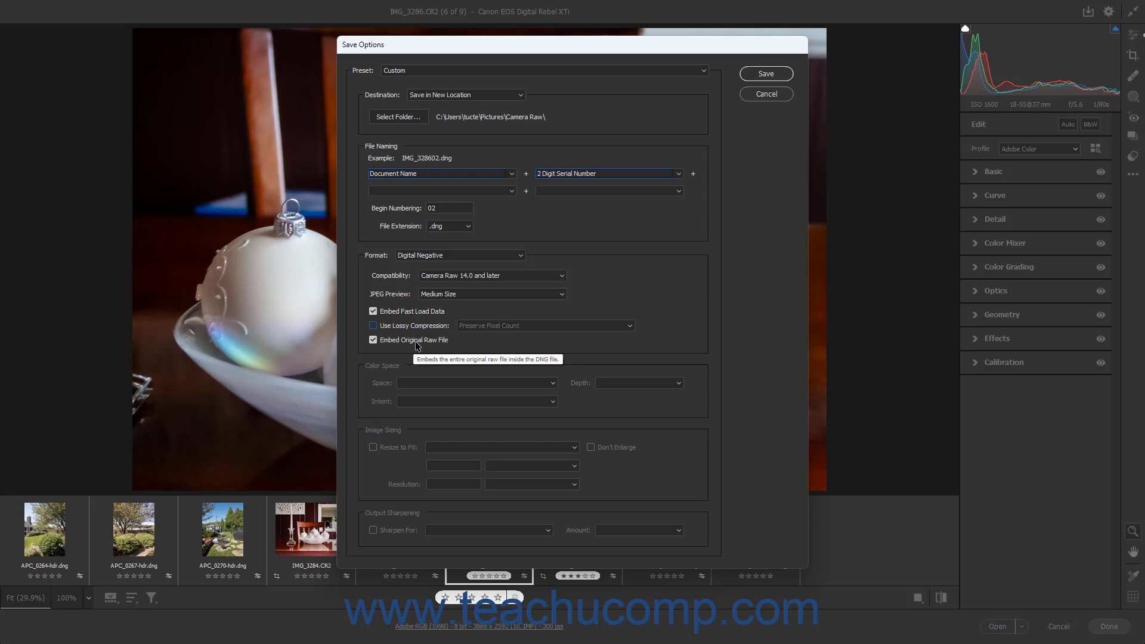
- Set the save format to JPEG and examine which metadata can be included
left_click(519, 256)
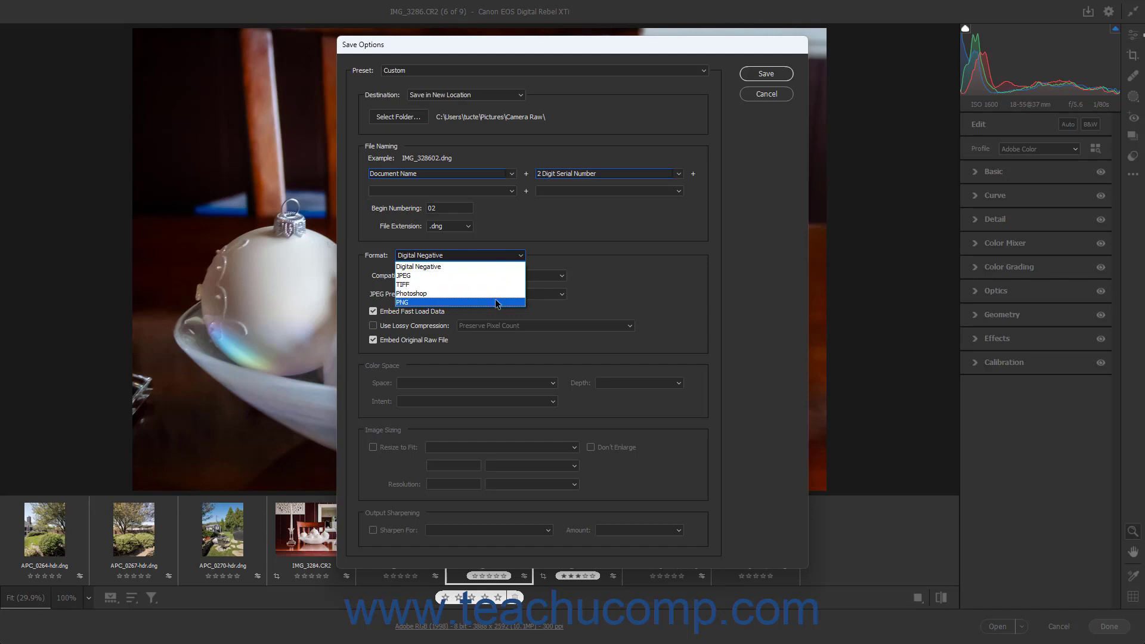
left_click(493, 276)
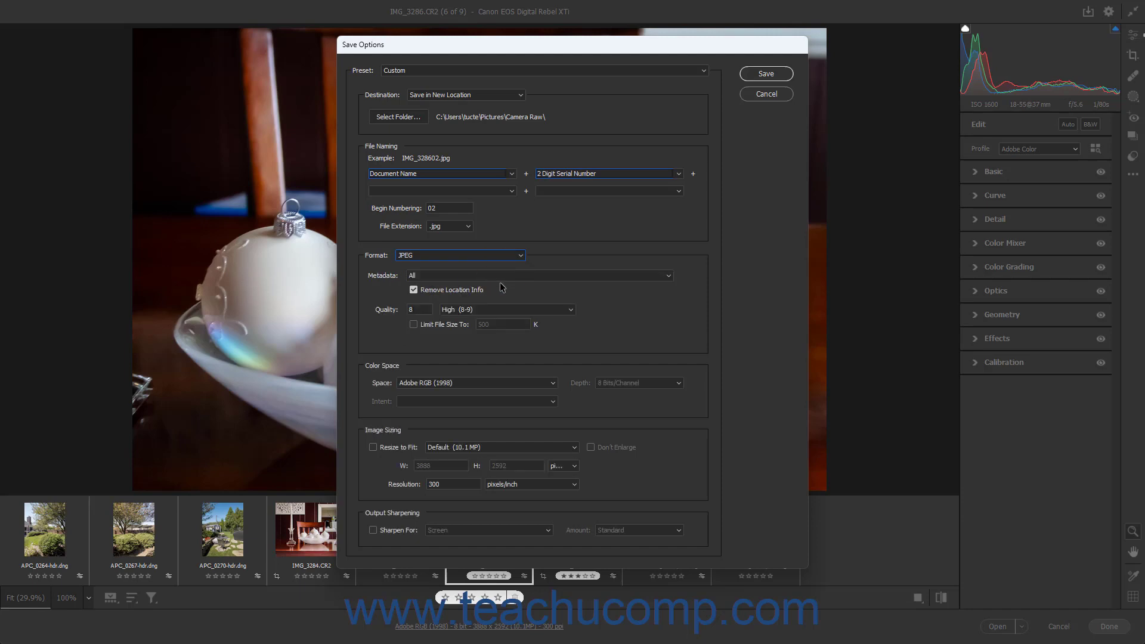
left_click(669, 278)
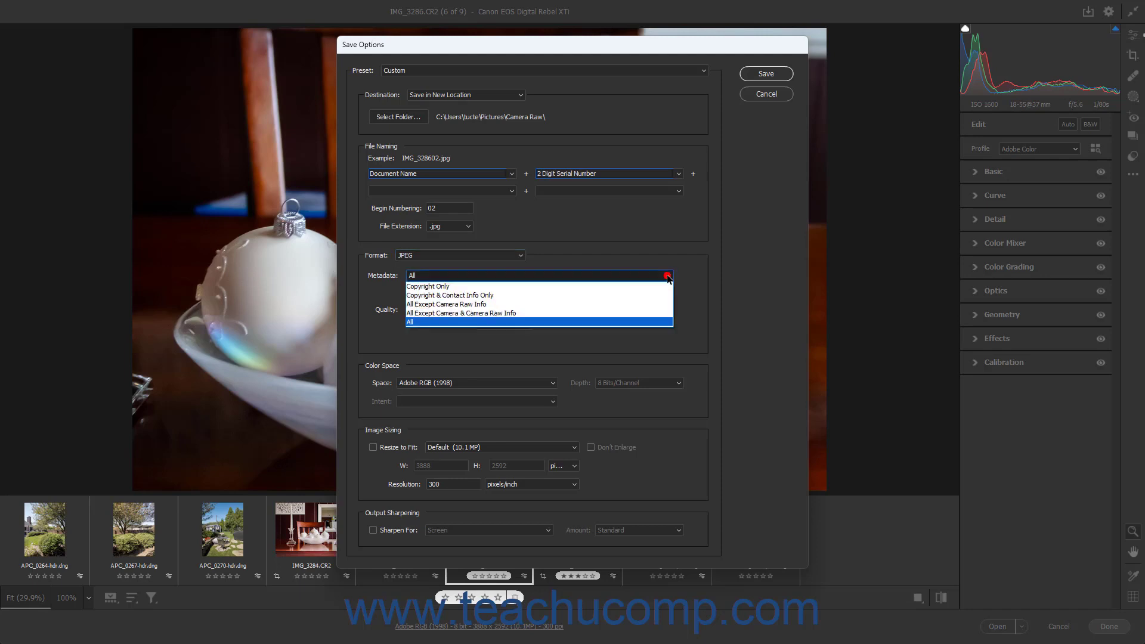
left_click(668, 278)
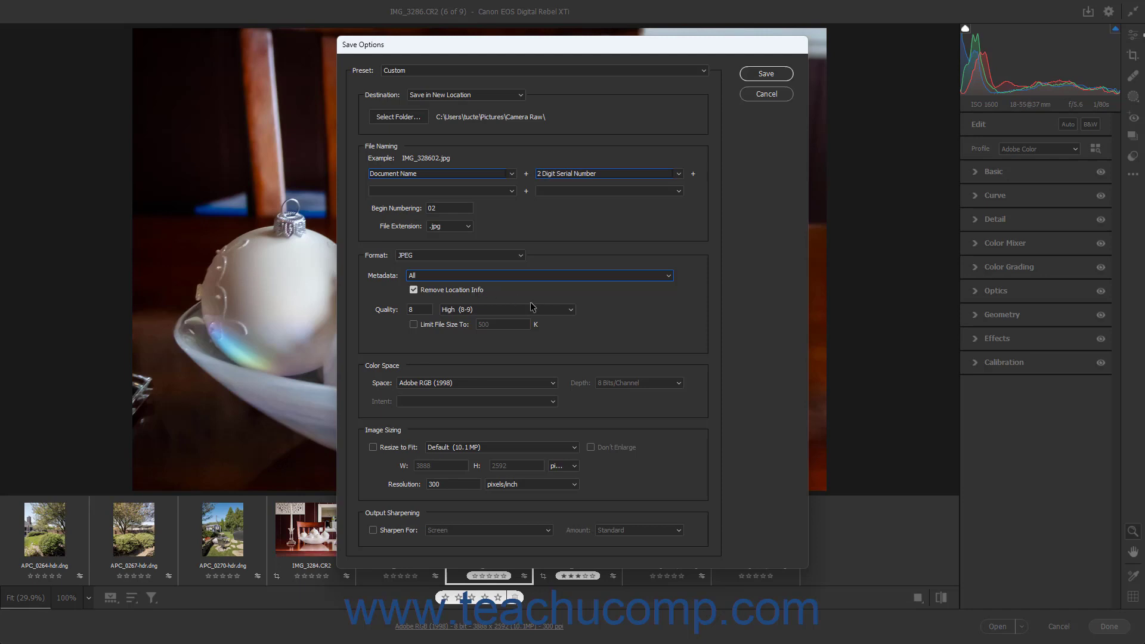
- Examine the JPEG quality levels and toggle the file size limit on and off
left_click(571, 309)
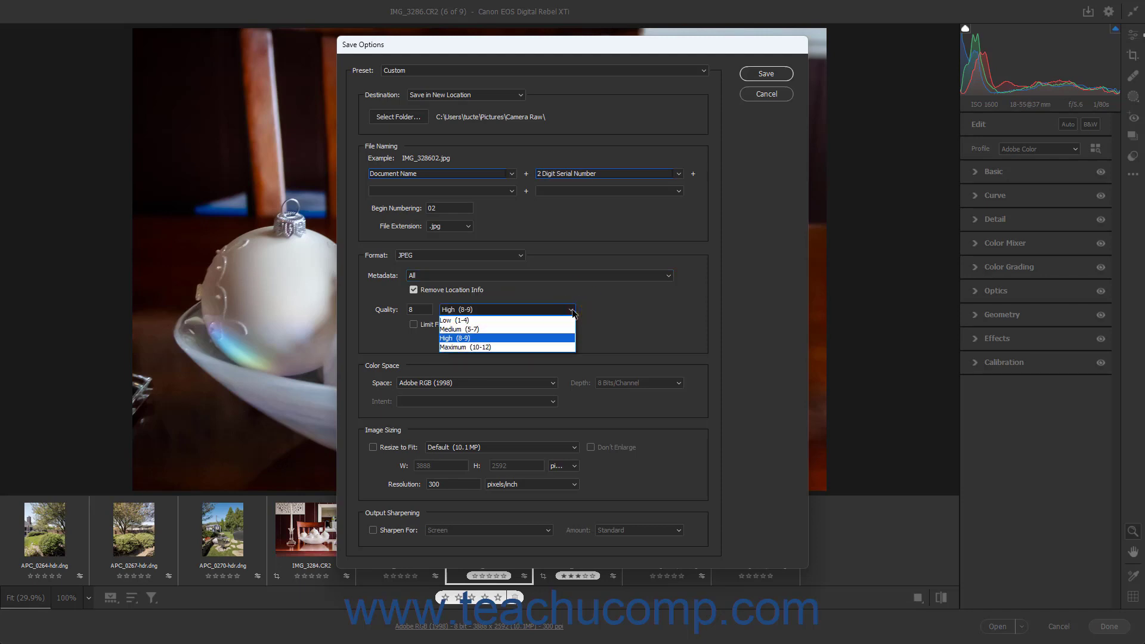
left_click(572, 310)
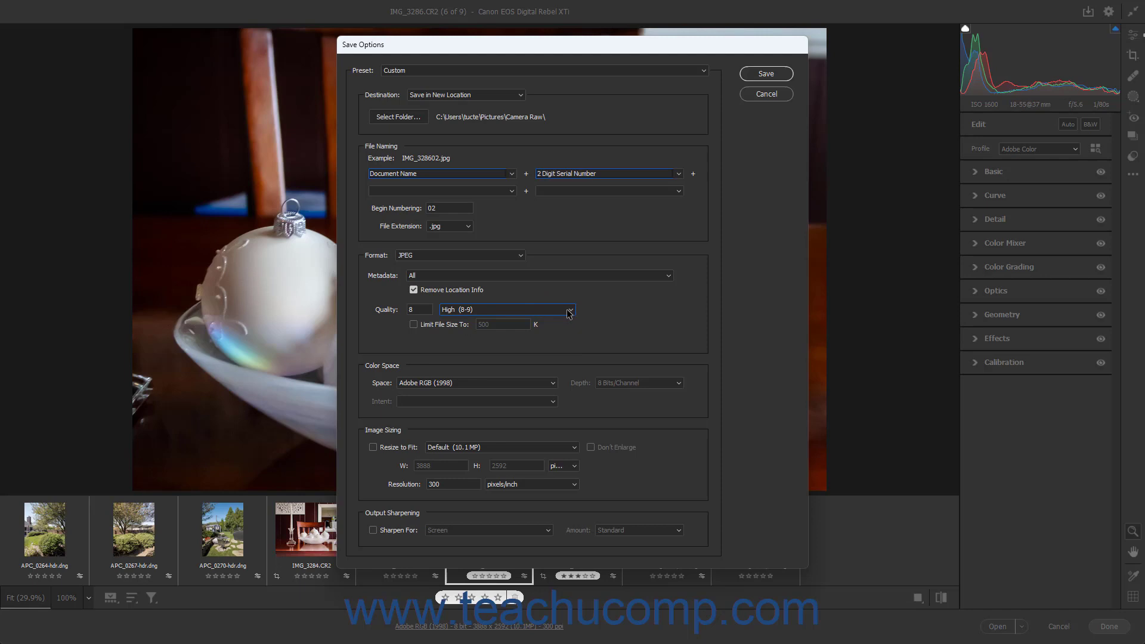
double_click(427, 310)
left_click(414, 325)
left_click(414, 325)
- Set the save format to TIFF and examine the available compression types
left_click(518, 256)
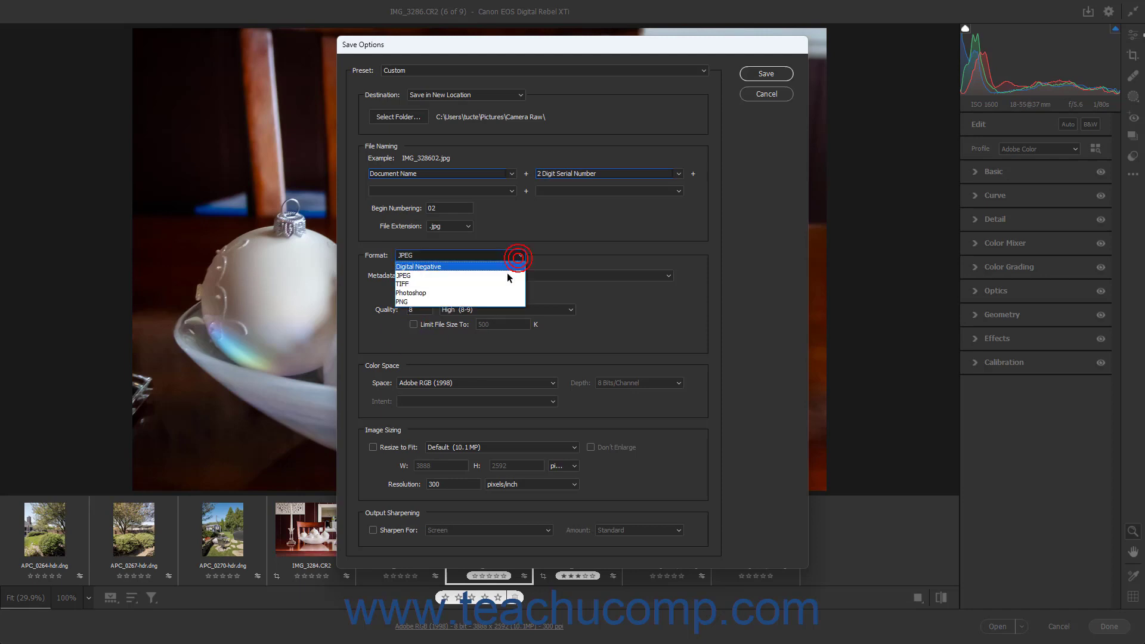
left_click(499, 285)
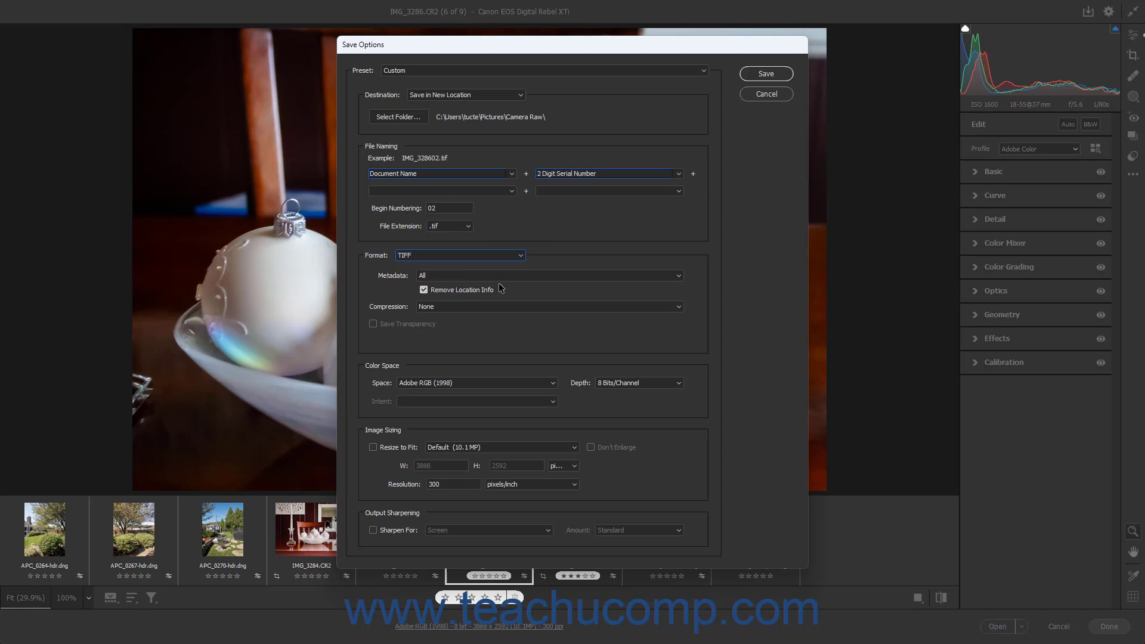
left_click(679, 308)
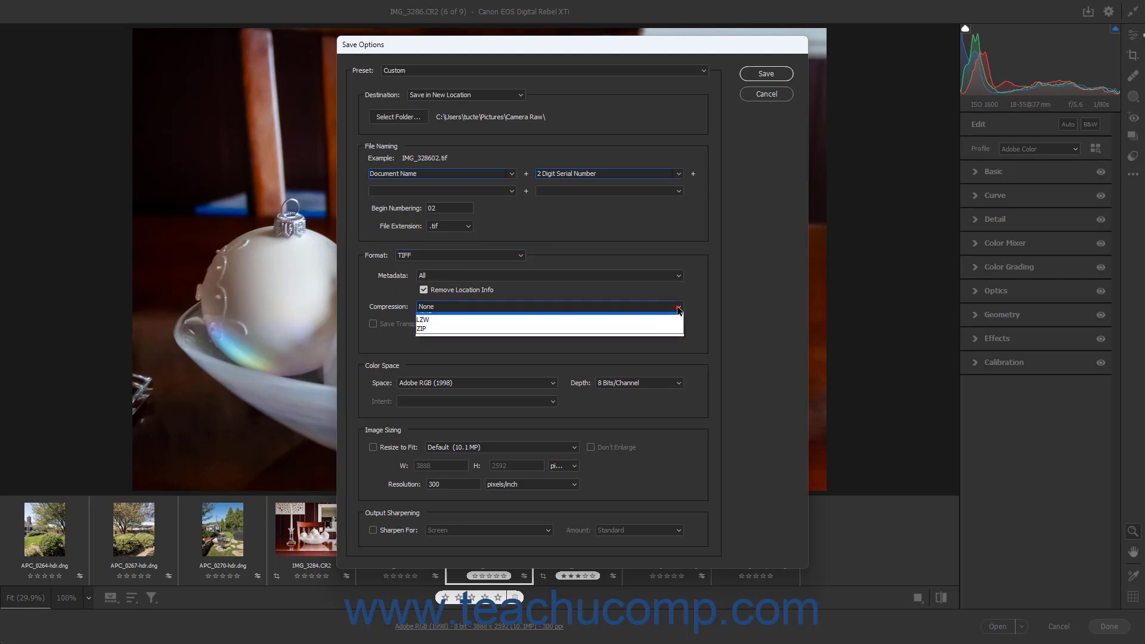
left_click(679, 309)
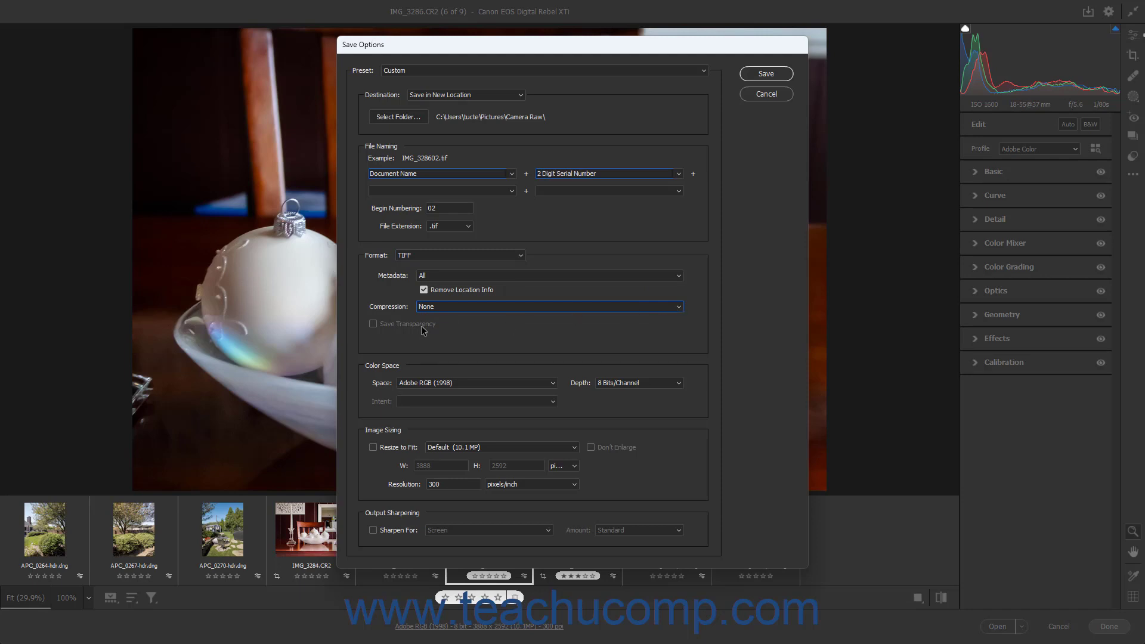
- Set the save format to Photoshop and enable preserving the cropped pixels
left_click(523, 257)
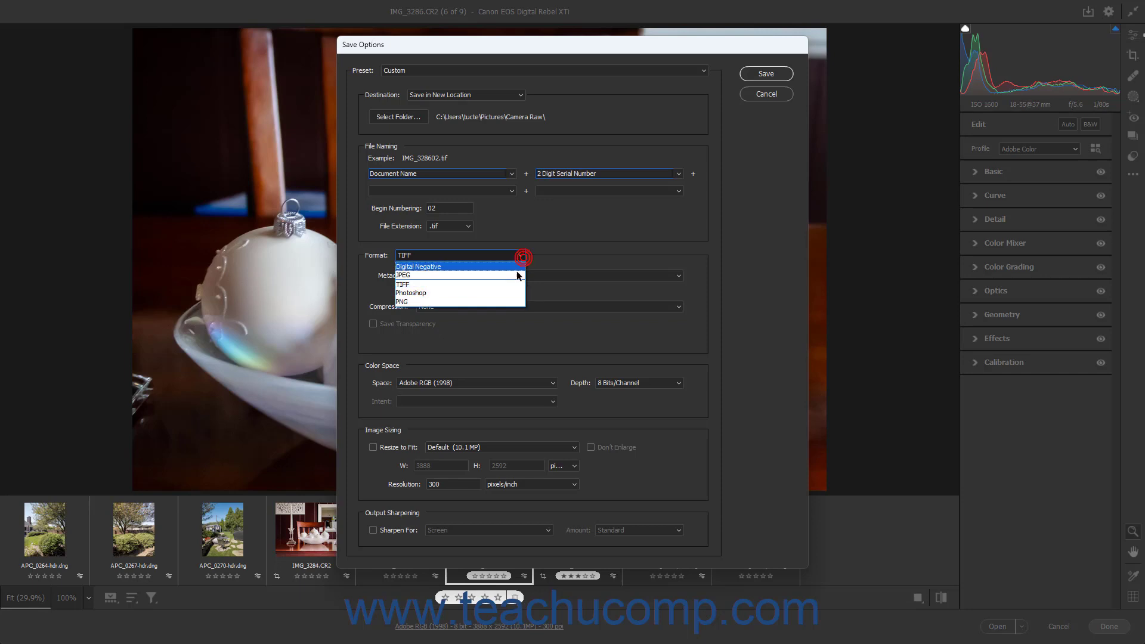
left_click(509, 294)
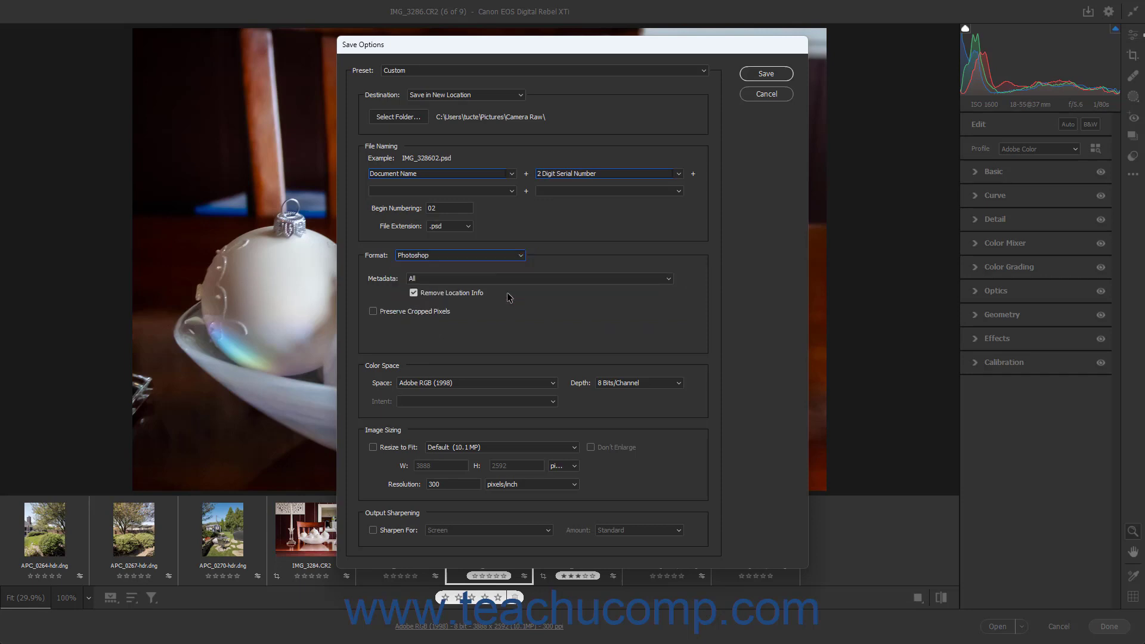
left_click(418, 312)
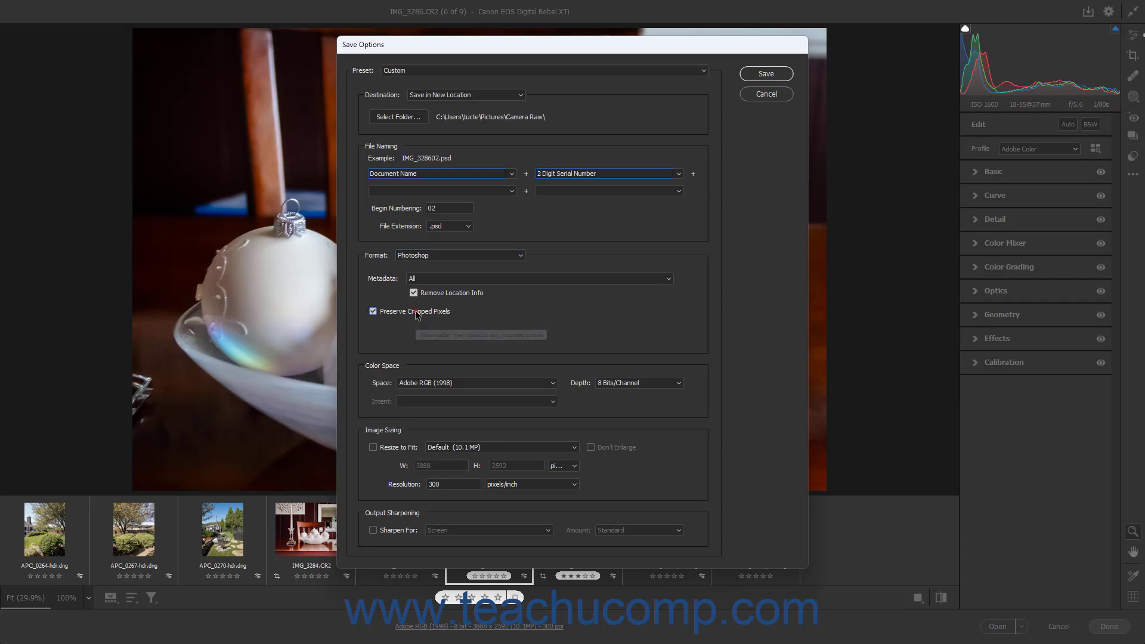
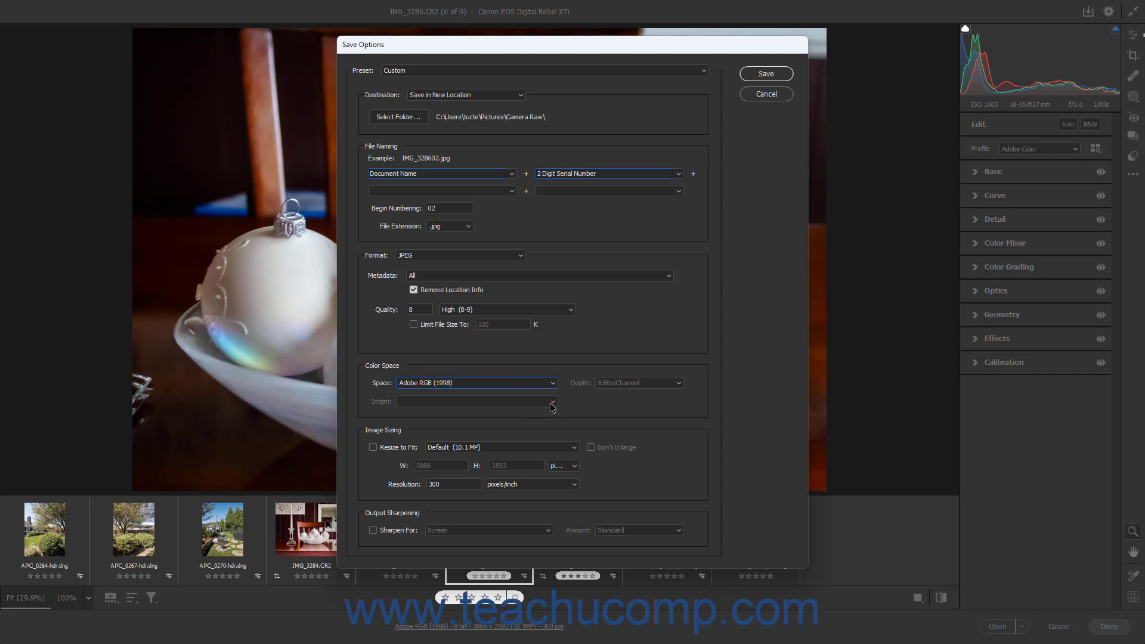
- Enable Resize to Fit, examine the sizing modes, and toggle Don't Enlarge on and off
left_click(374, 449)
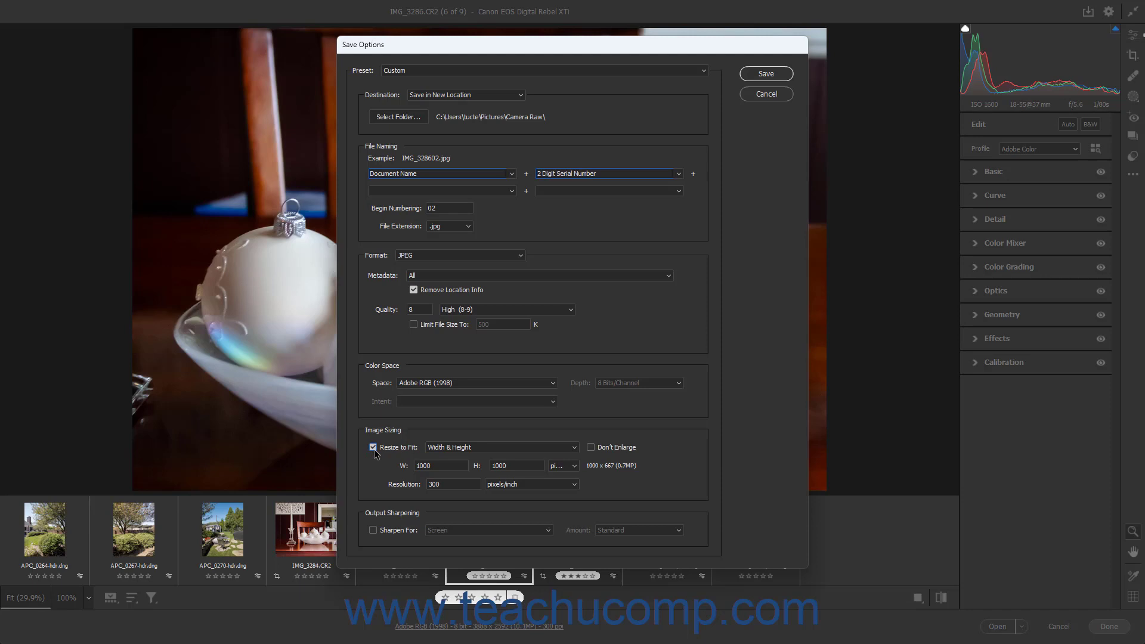
left_click(574, 448)
left_click(574, 449)
left_click(592, 448)
left_click(592, 448)
- Examine the resolution value and its units, and disable Resize to Fit again
left_click(469, 484)
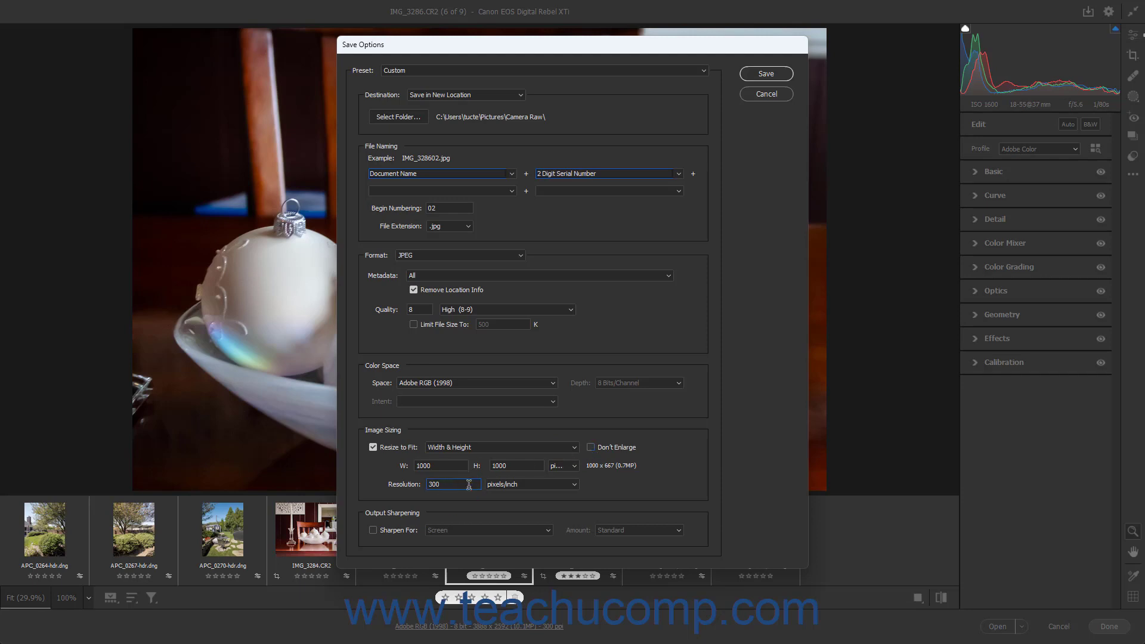
left_click(575, 486)
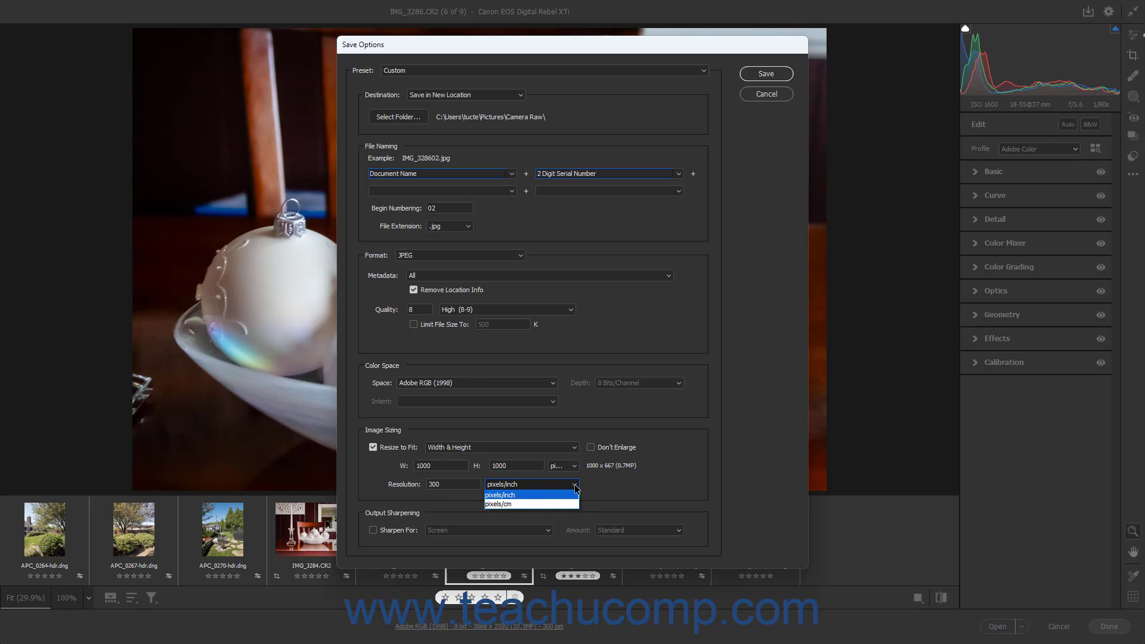
left_click(575, 487)
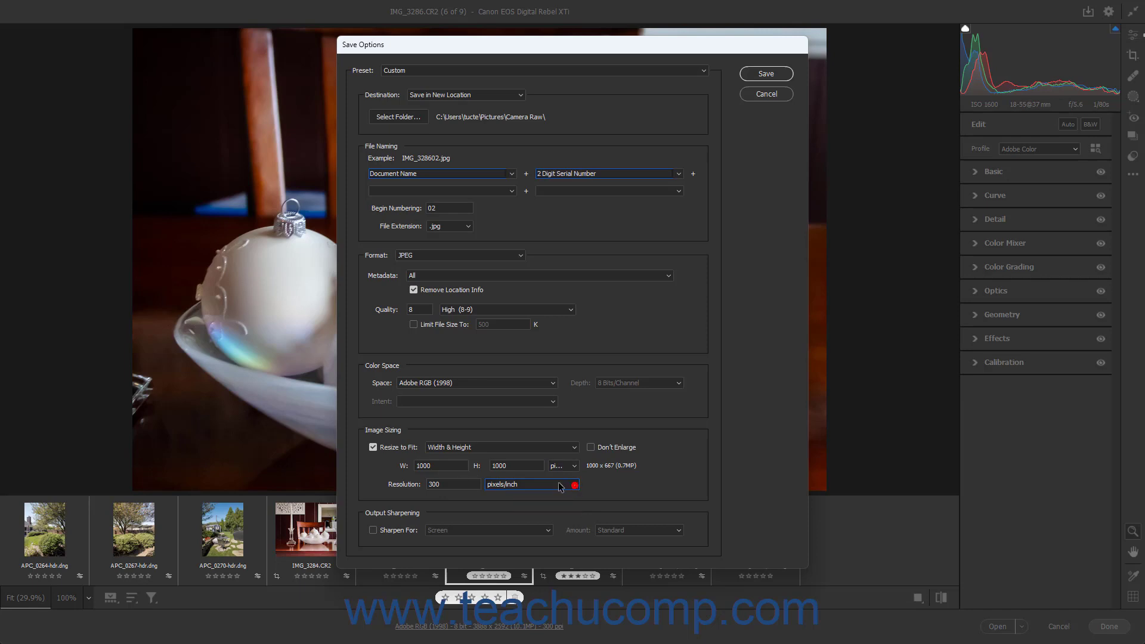
left_click(373, 447)
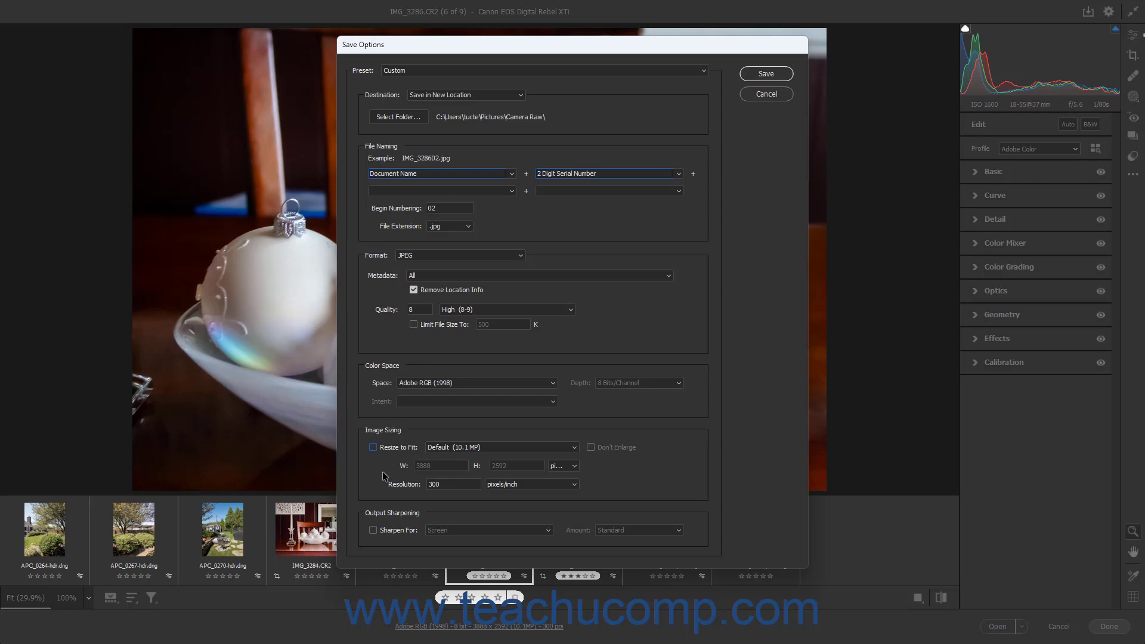
- Enable output sharpening to examine its target media and amount levels, and disable it again
left_click(374, 531)
left_click(547, 531)
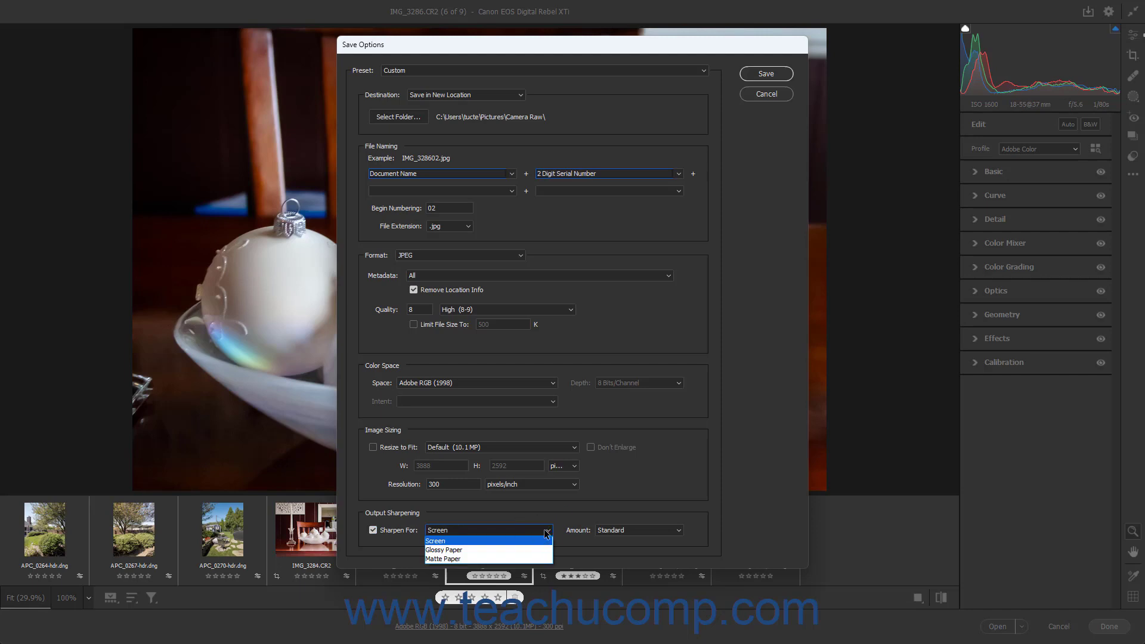
left_click(547, 532)
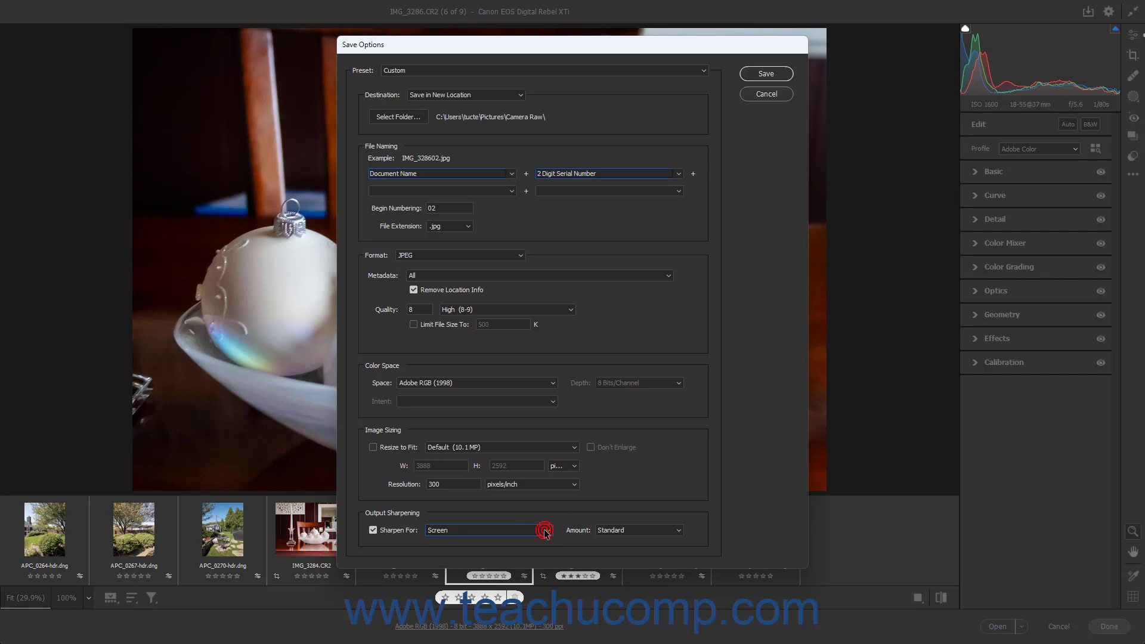
left_click(679, 532)
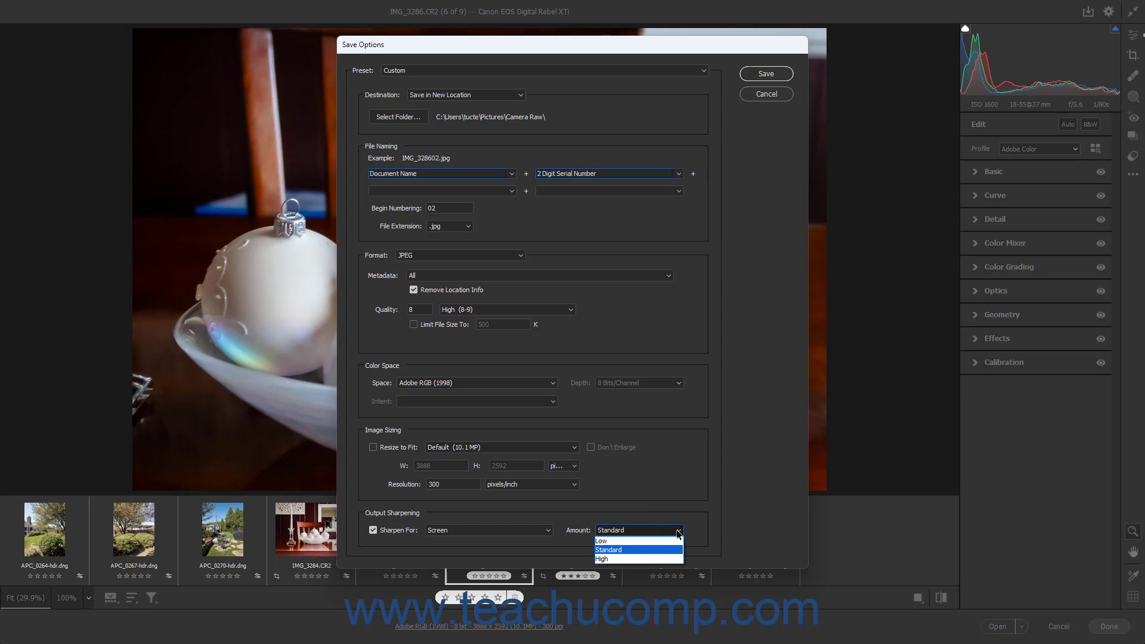
left_click(678, 532)
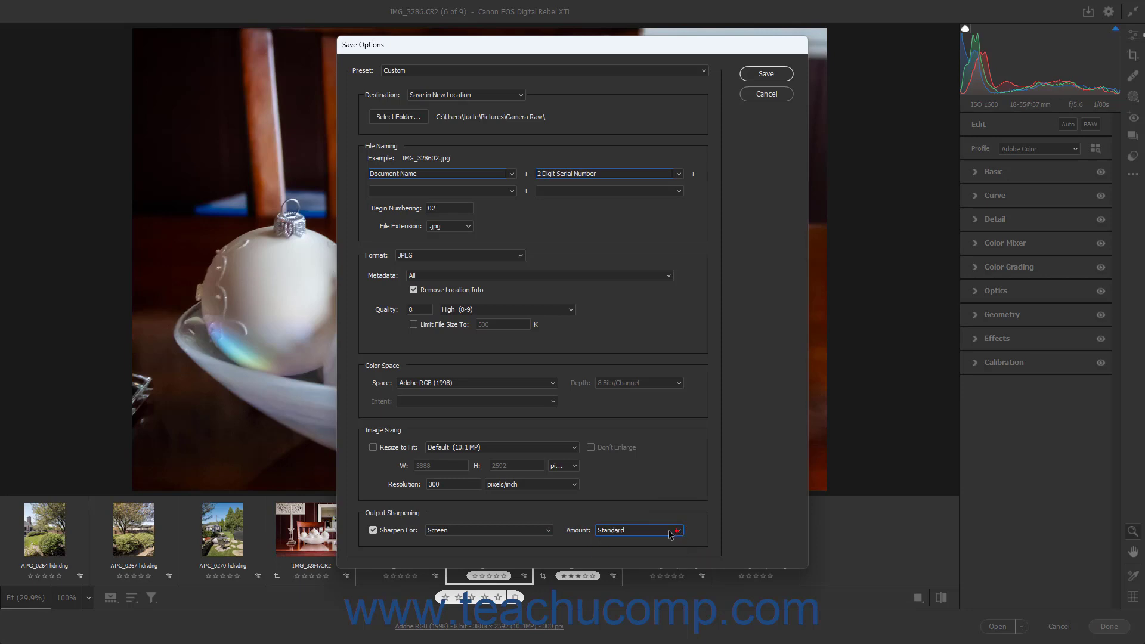
left_click(379, 531)
- Set the save format to Digital Negative and save the settings as a preset named "My Custom DNG Preset"
left_click(517, 257)
left_click(512, 266)
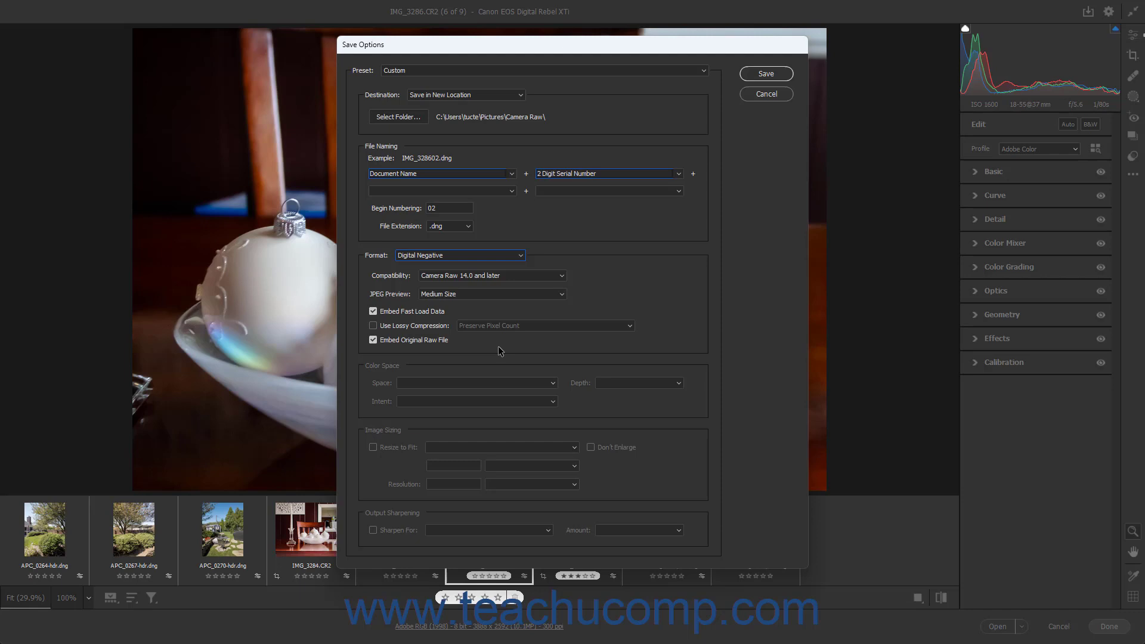
left_click(703, 71)
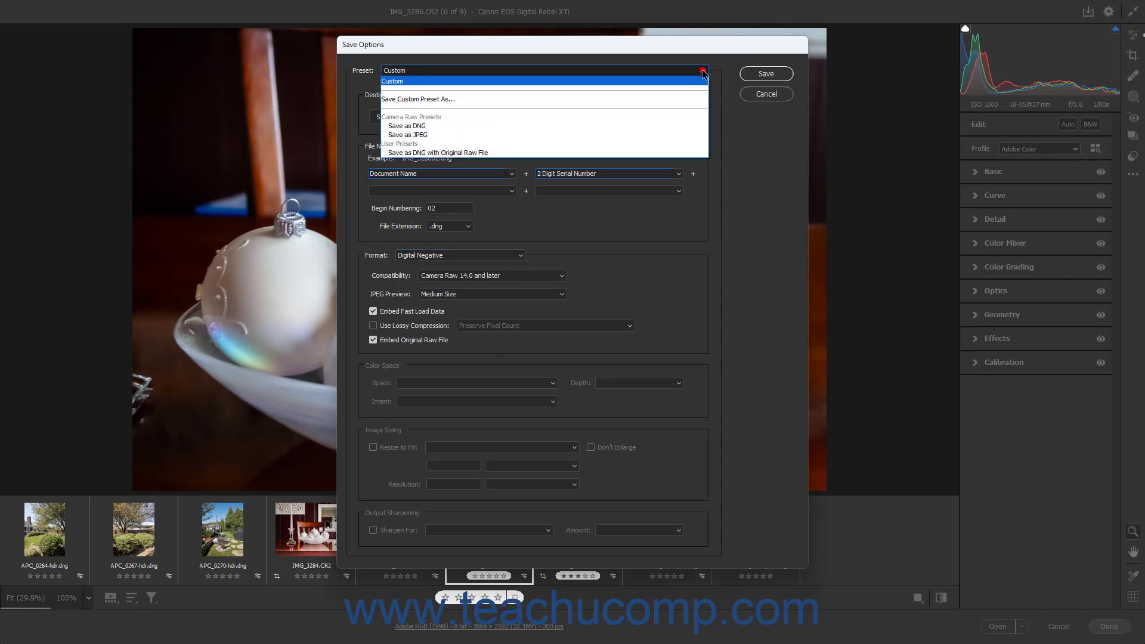
left_click(638, 99)
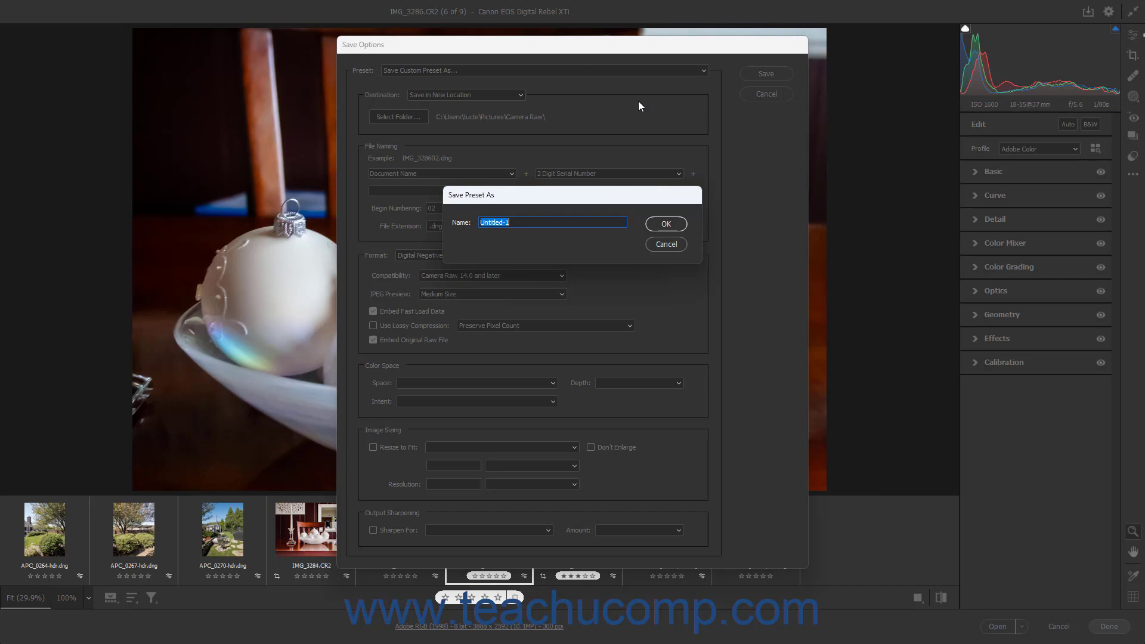
type("My Custom DNG Preset")
left_click(660, 222)
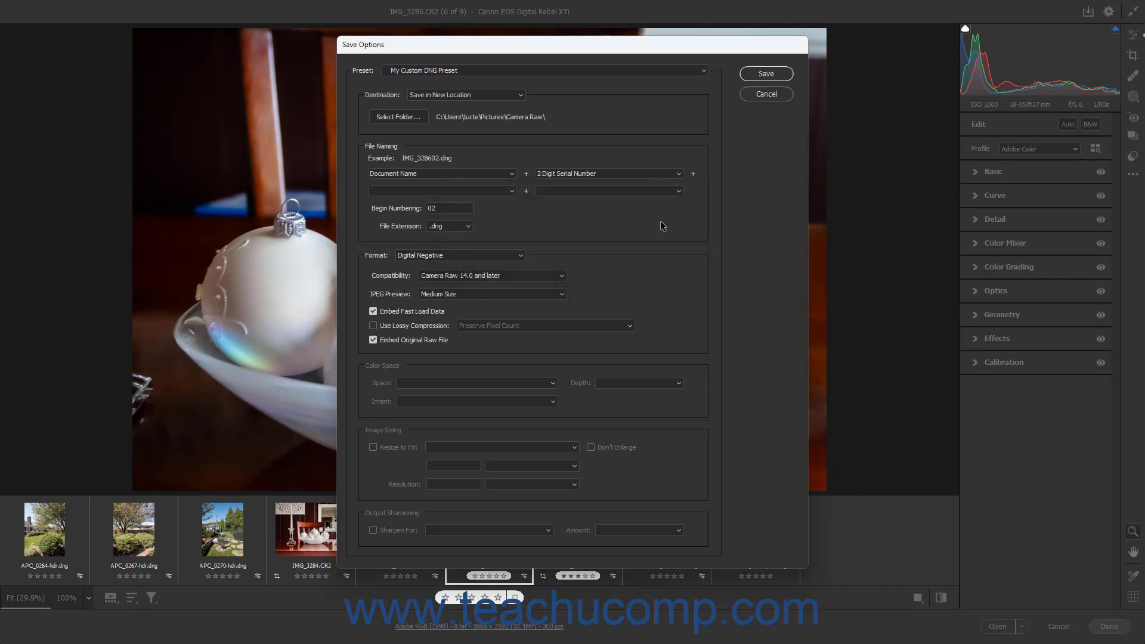
- Examine the preset management options and save the copy of IMG_3286.CR2 with My Custom DNG Preset
left_click(704, 70)
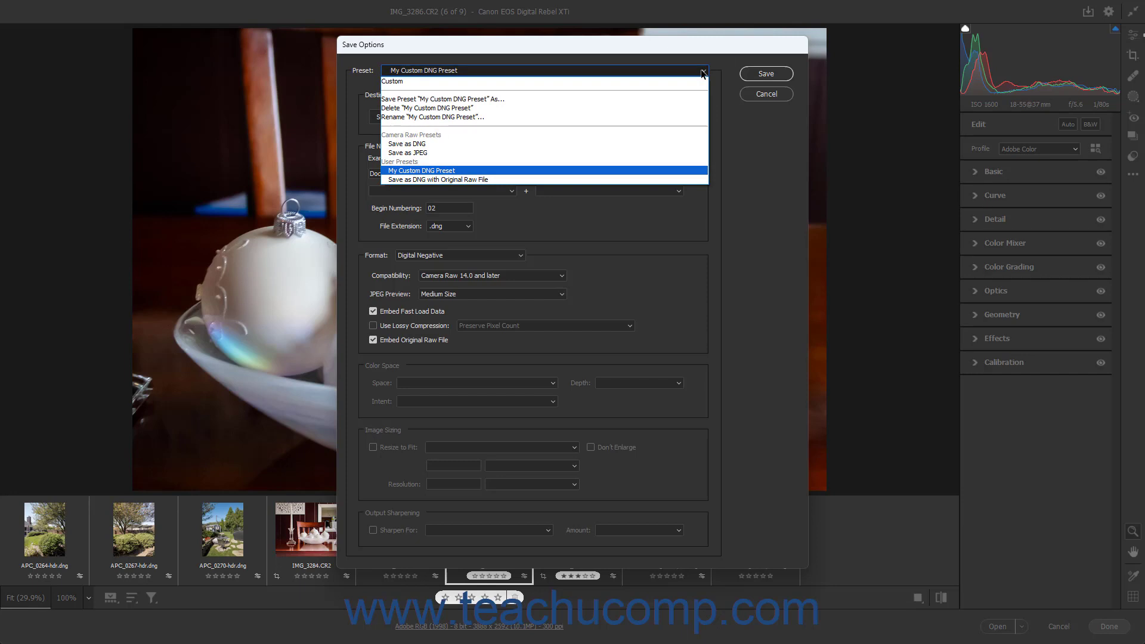
left_click(703, 72)
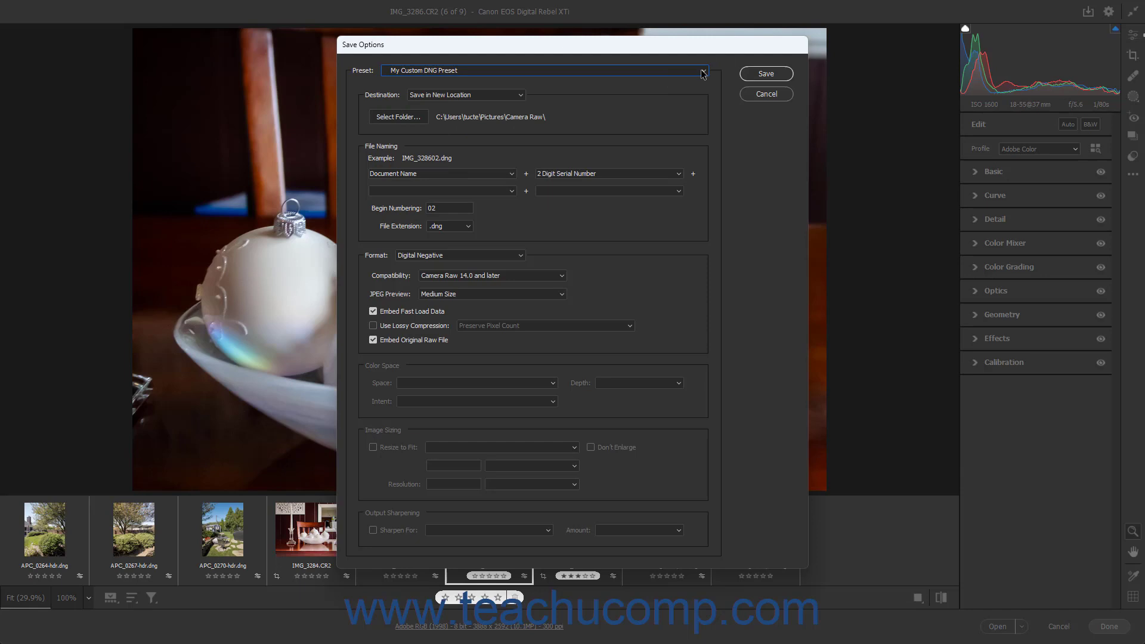
left_click(766, 74)
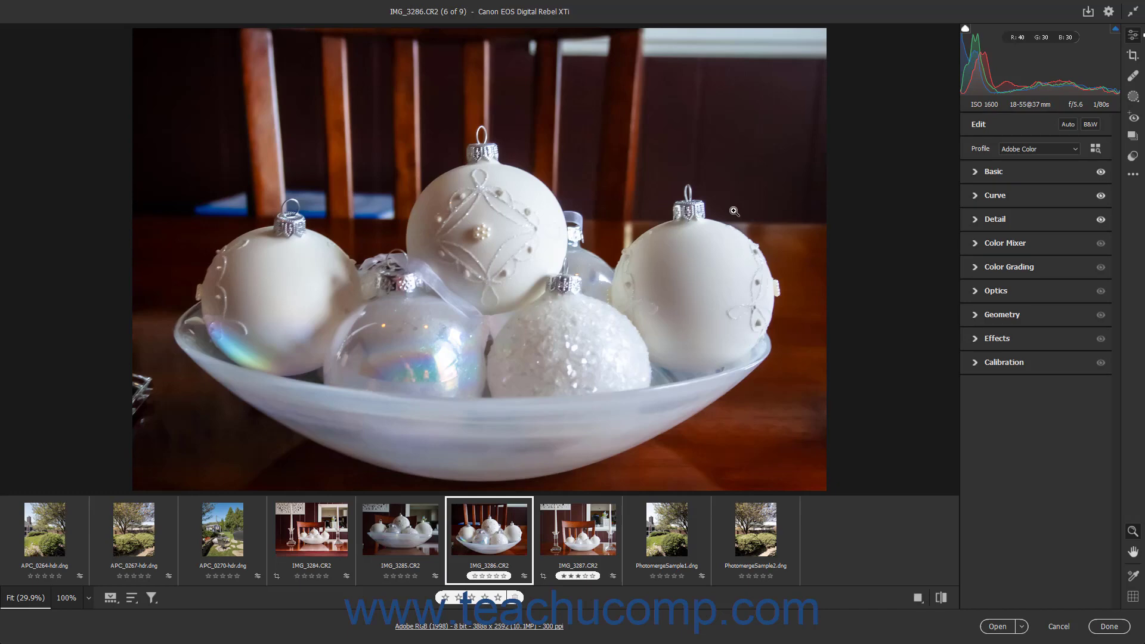
- Save a copy of IMG_3285.CR2 with the last used save settings, bypassing the save options dialog
left_click(398, 524)
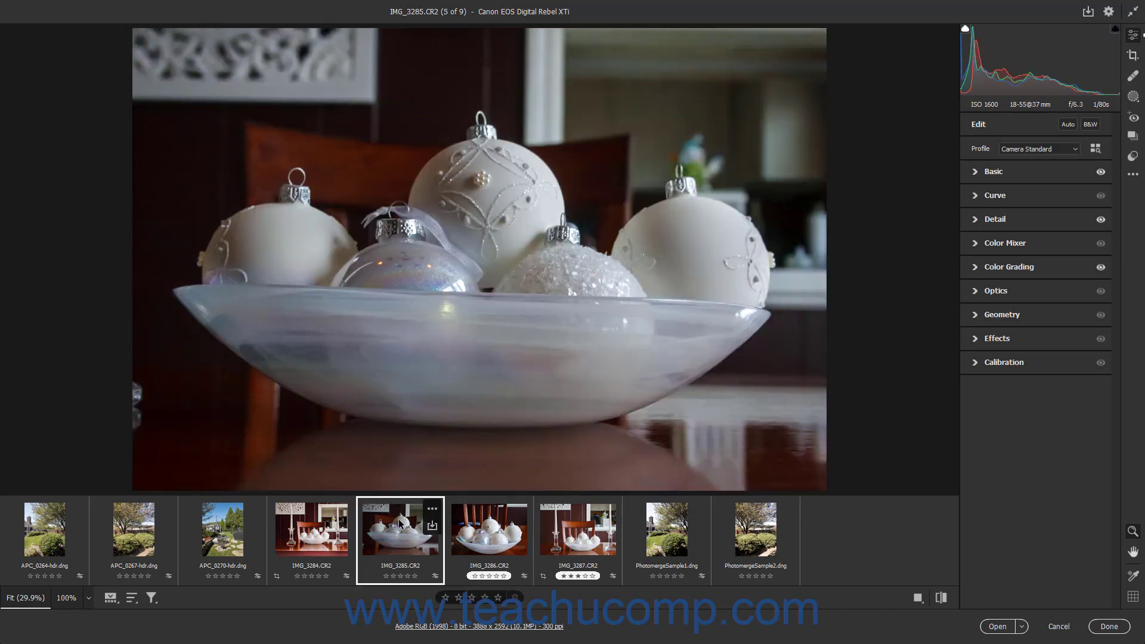
key("alt")
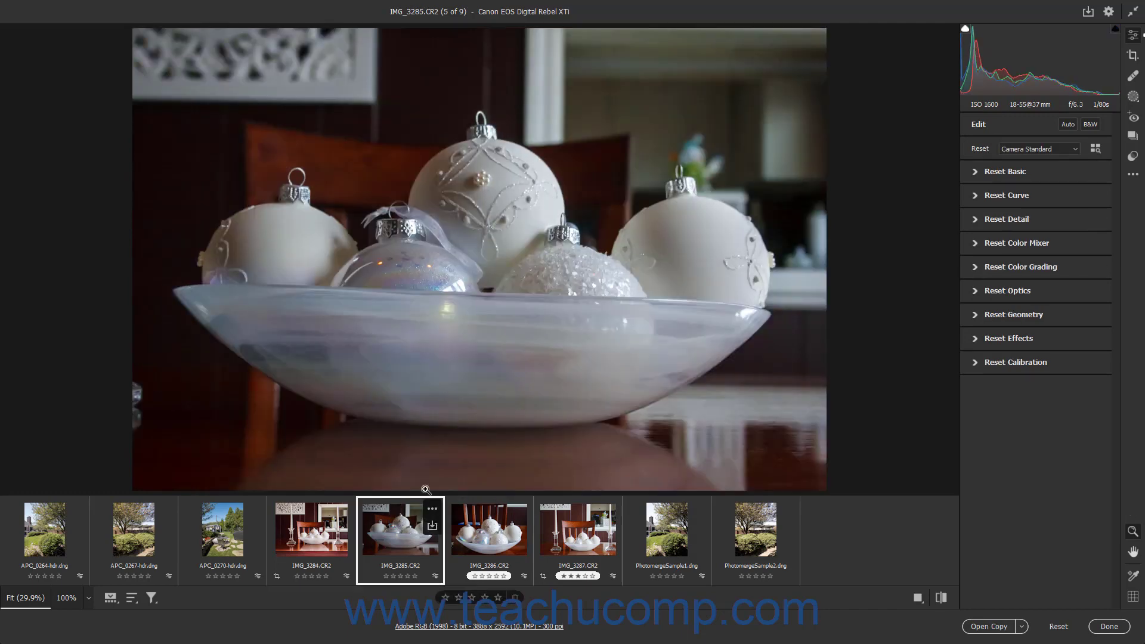
left_click(1089, 16, "alt")
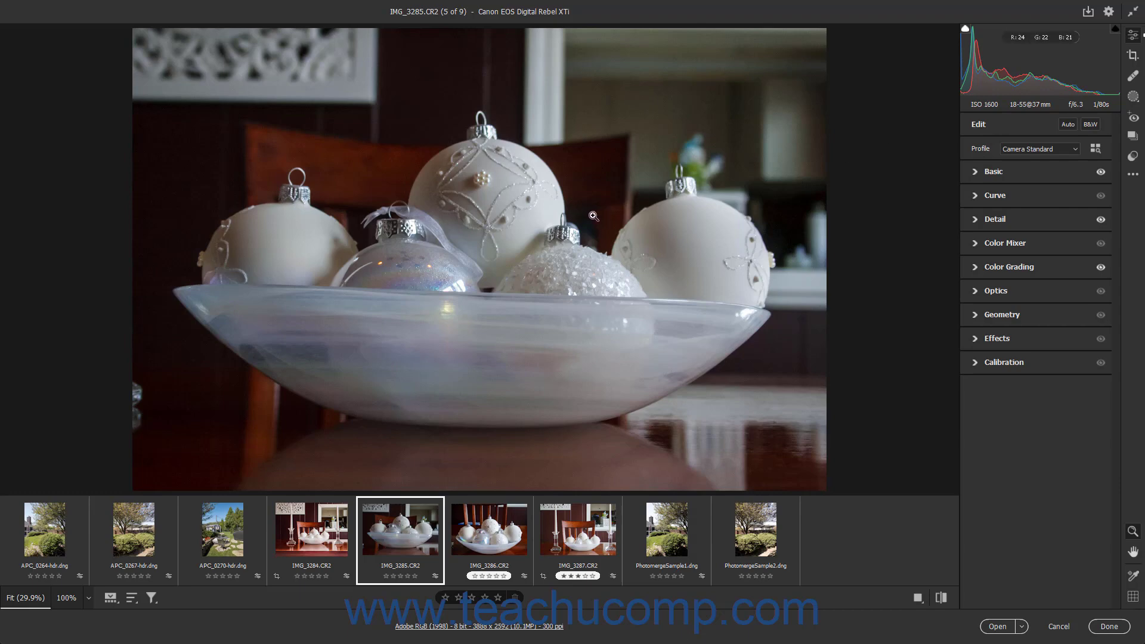
- Select the three photos from APC_0264-hdr.dng to APC_0270-hdr.dng and save copies of them with My Custom DNG Preset
left_click(58, 544)
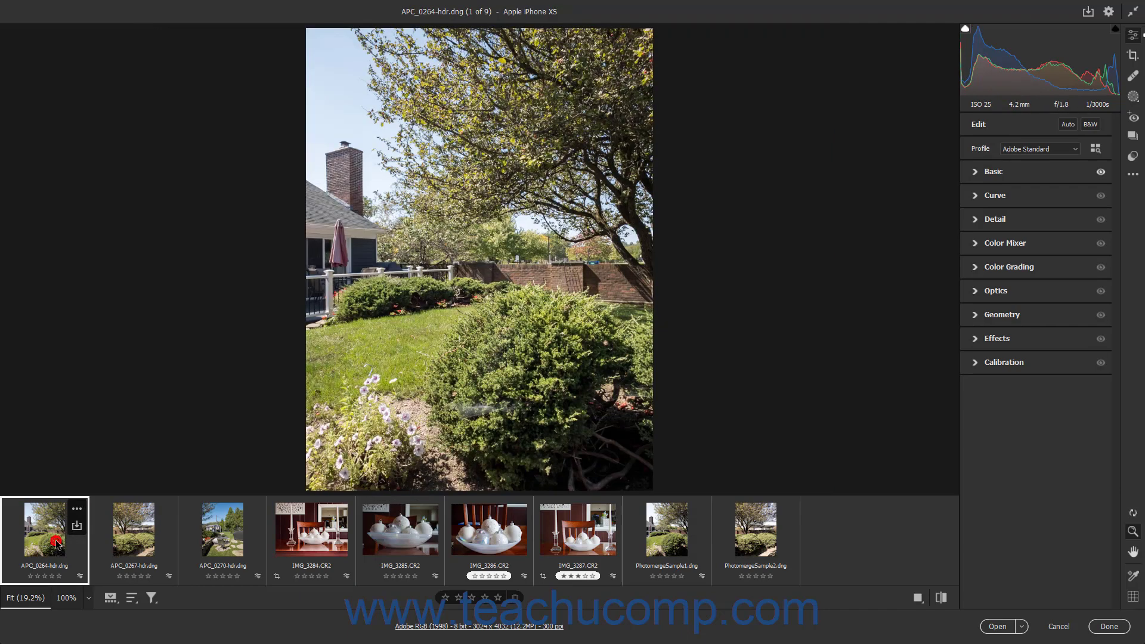
left_click(220, 544, "shift")
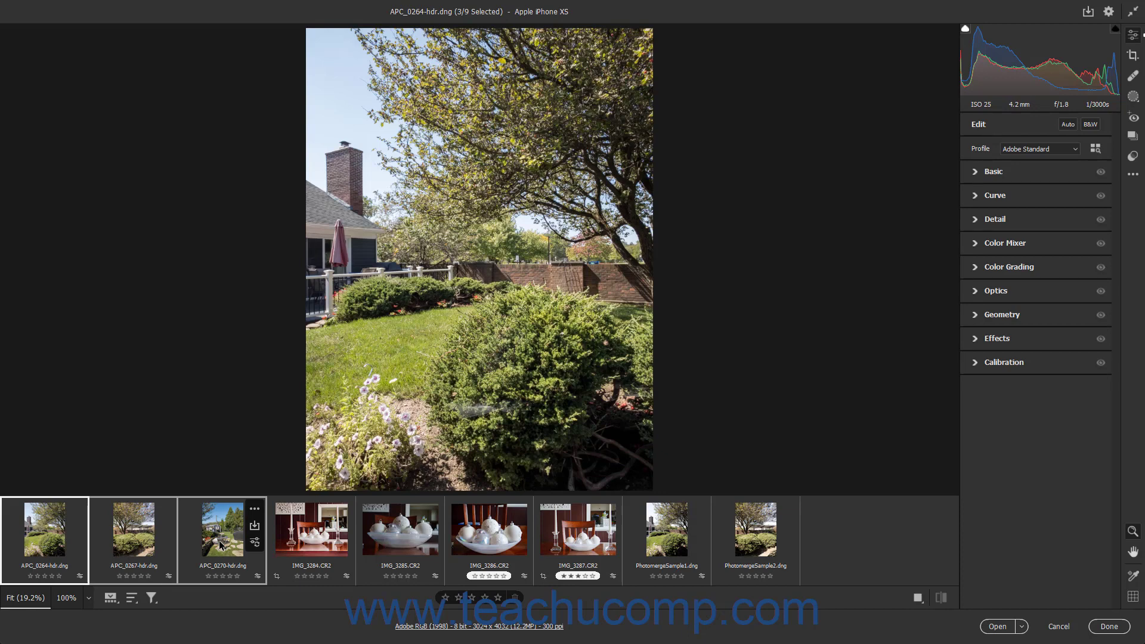
left_click(1132, 177)
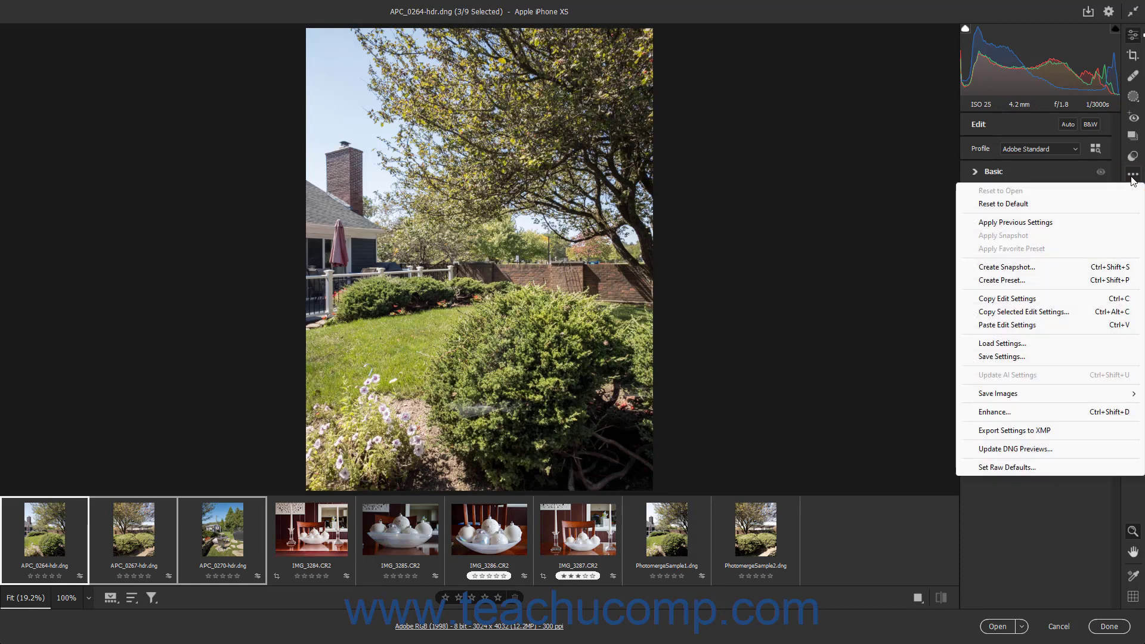
key("Escape")
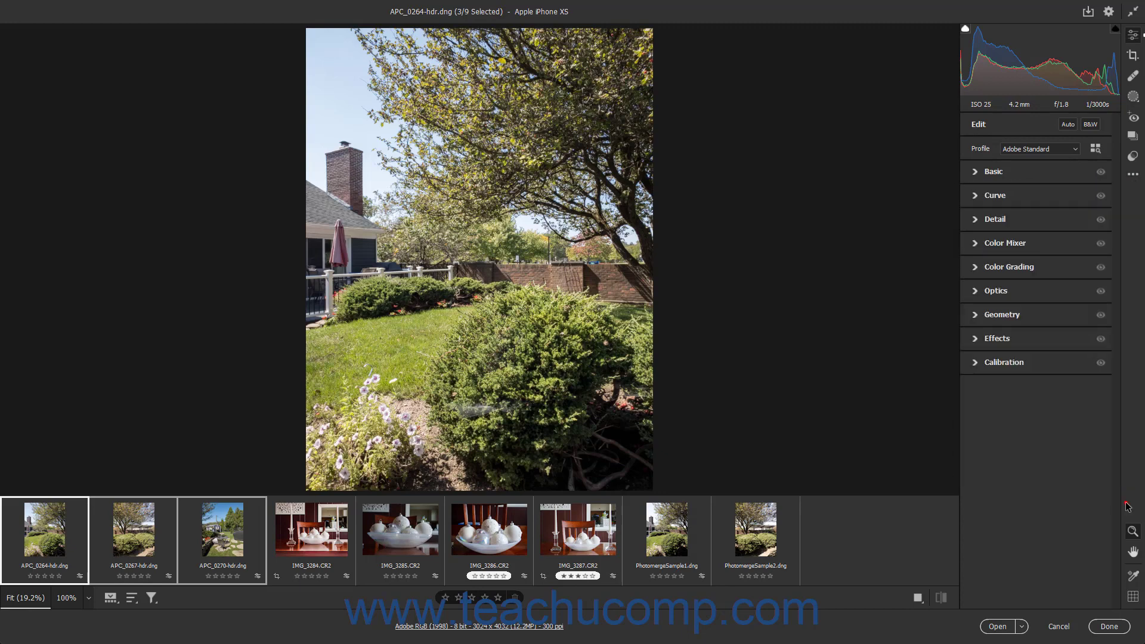
left_click(110, 599)
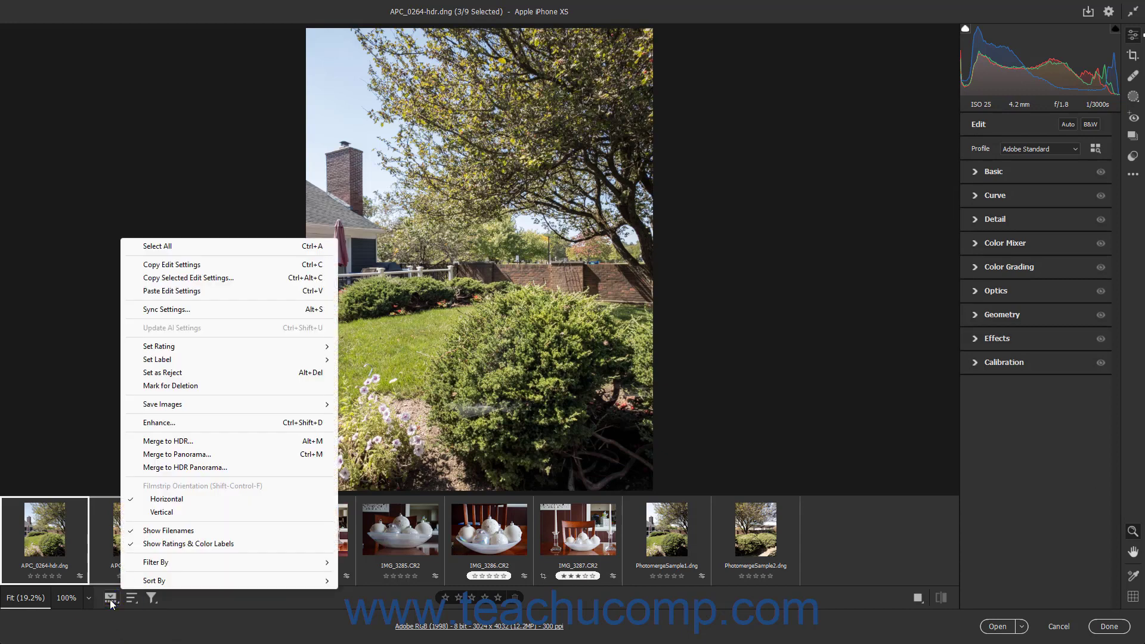
mouse_move(191, 406)
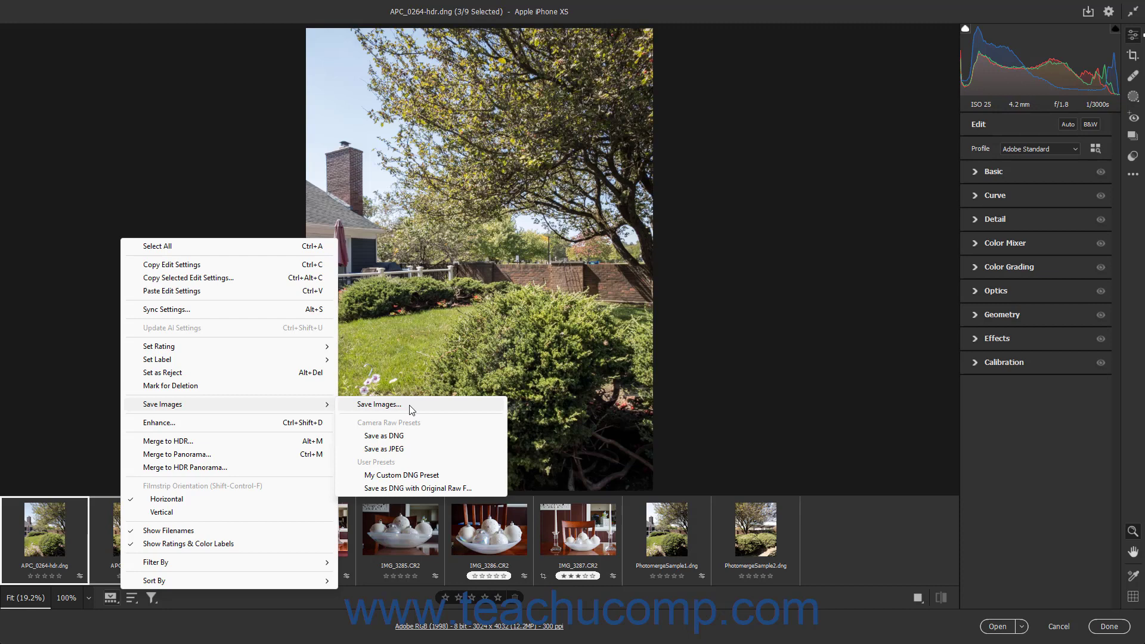
left_click(413, 475)
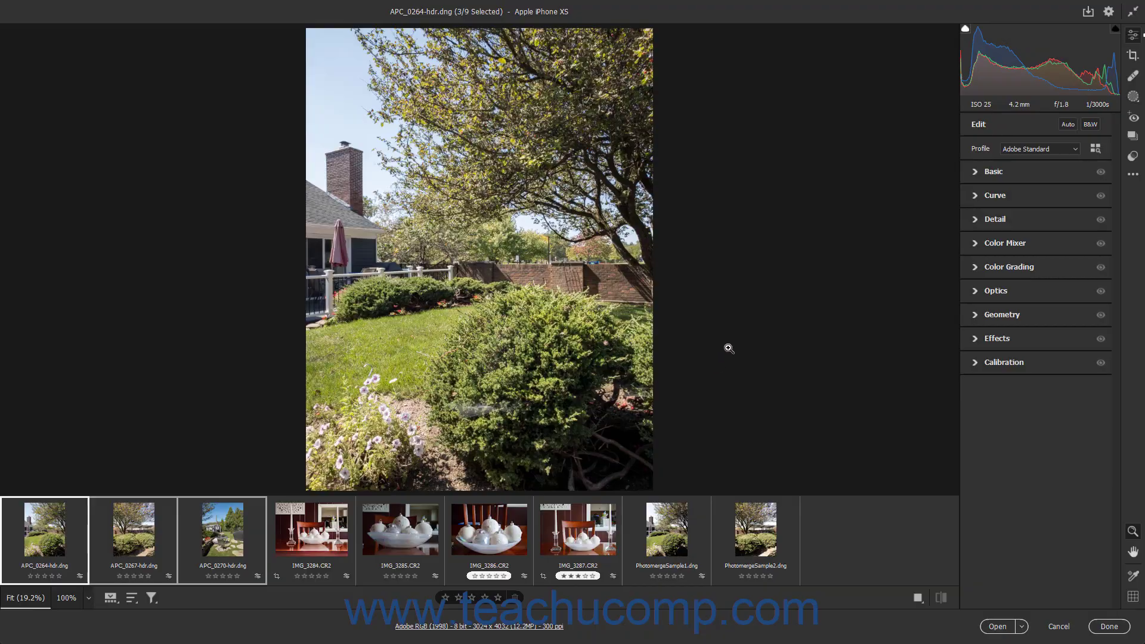